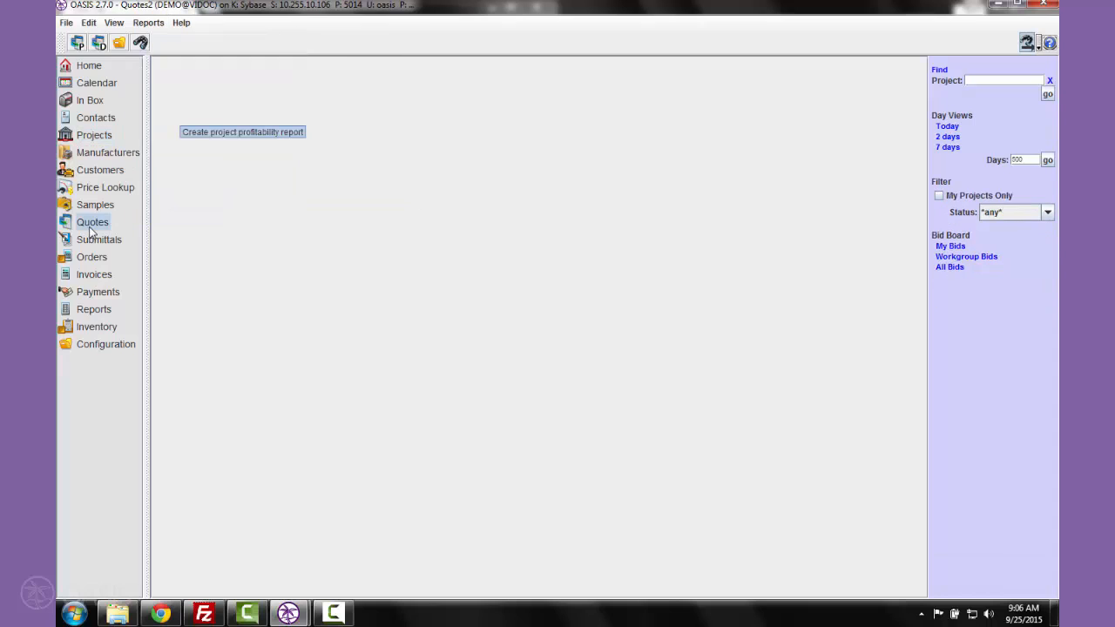
# Open the Customizable Quote Listing report builder, reposition its window, and bring up the quote selection criteria.
pyautogui.click(149, 23)
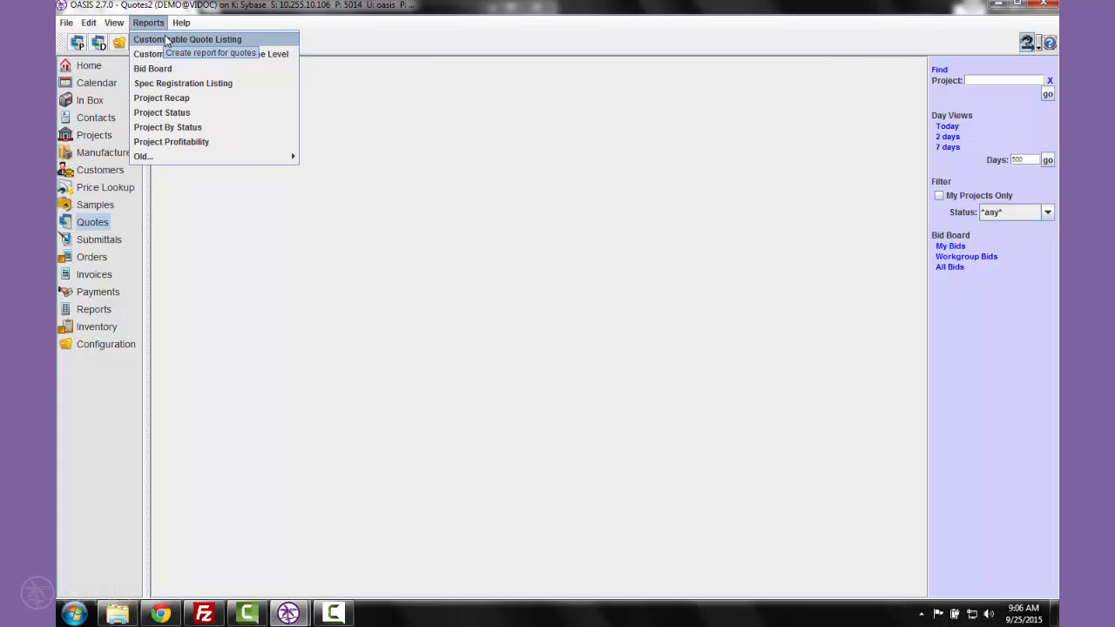
pyautogui.click(166, 40)
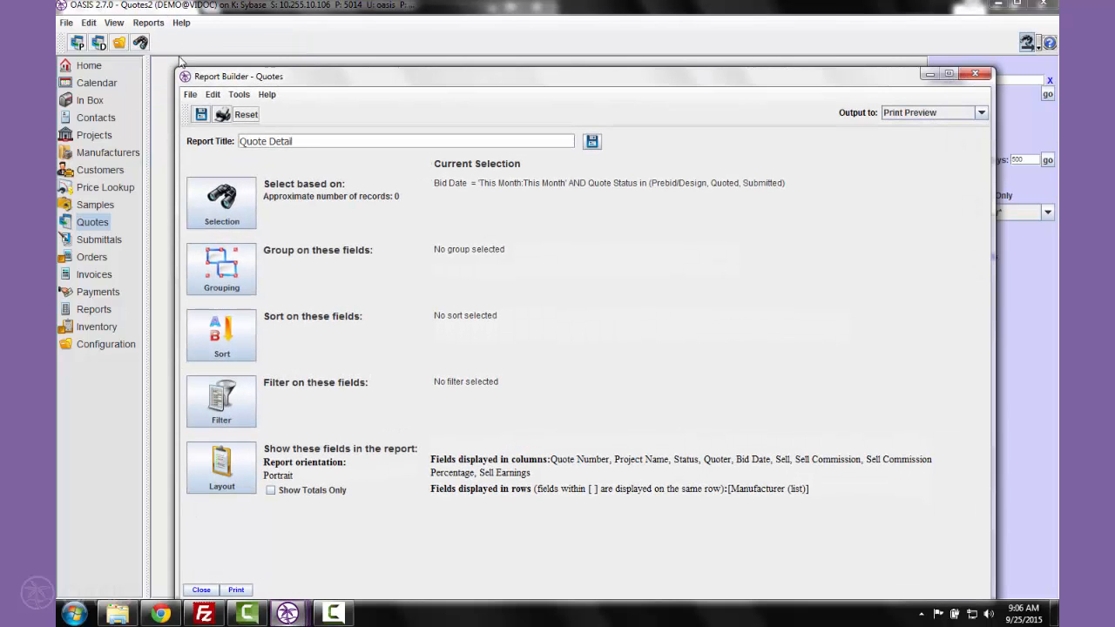
pyautogui.moveTo(325, 79); pyautogui.dragTo(291, 56)
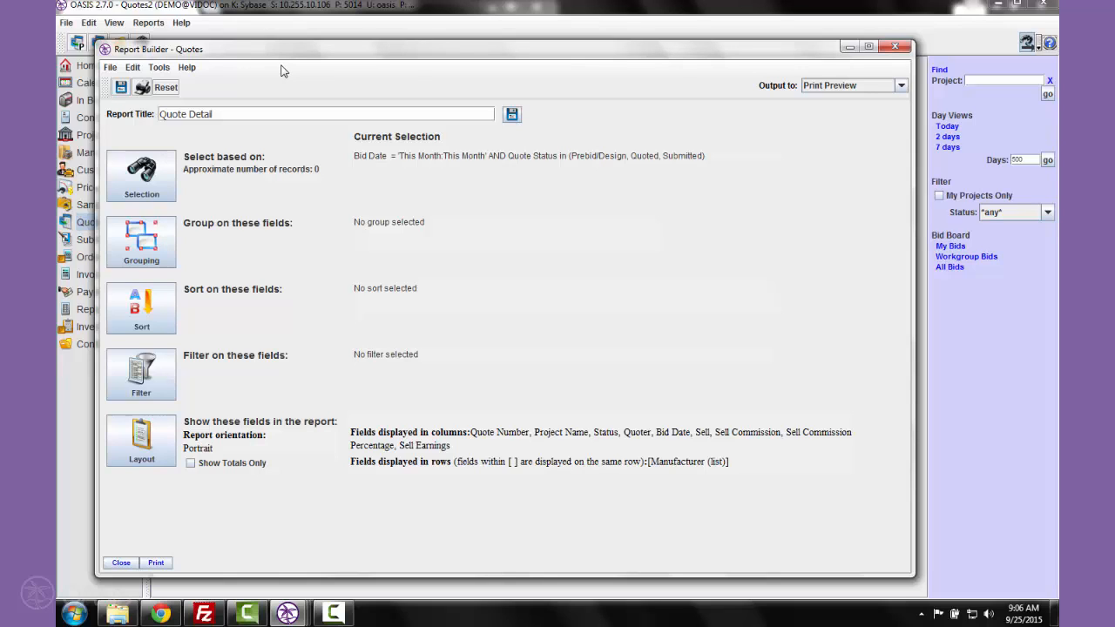
pyautogui.click(137, 183)
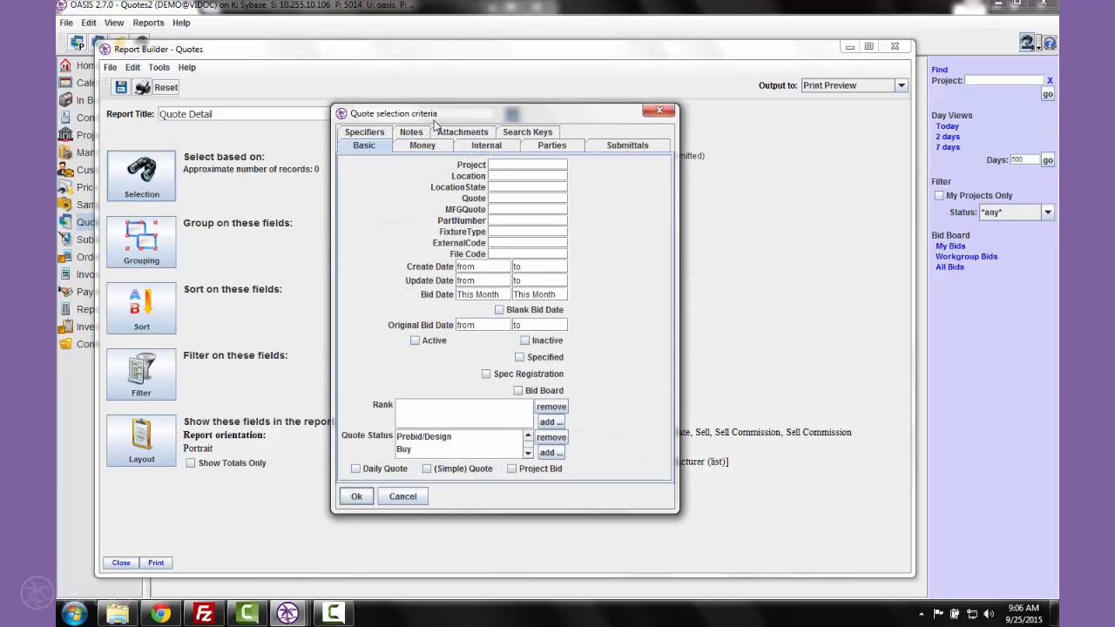
pyautogui.click(659, 111)
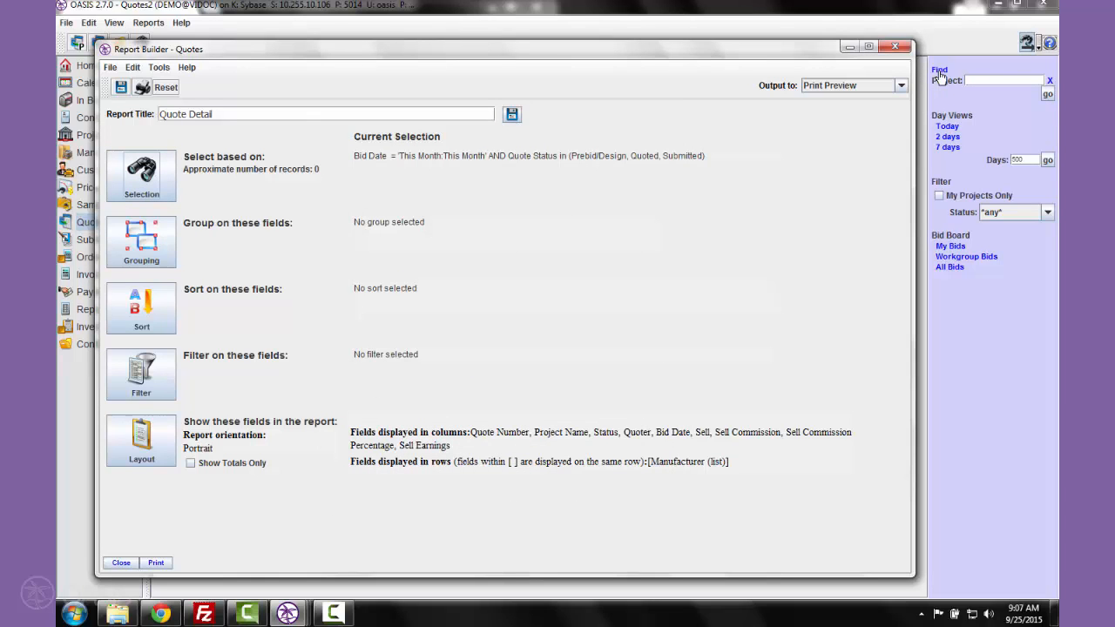
pyautogui.click(159, 191)
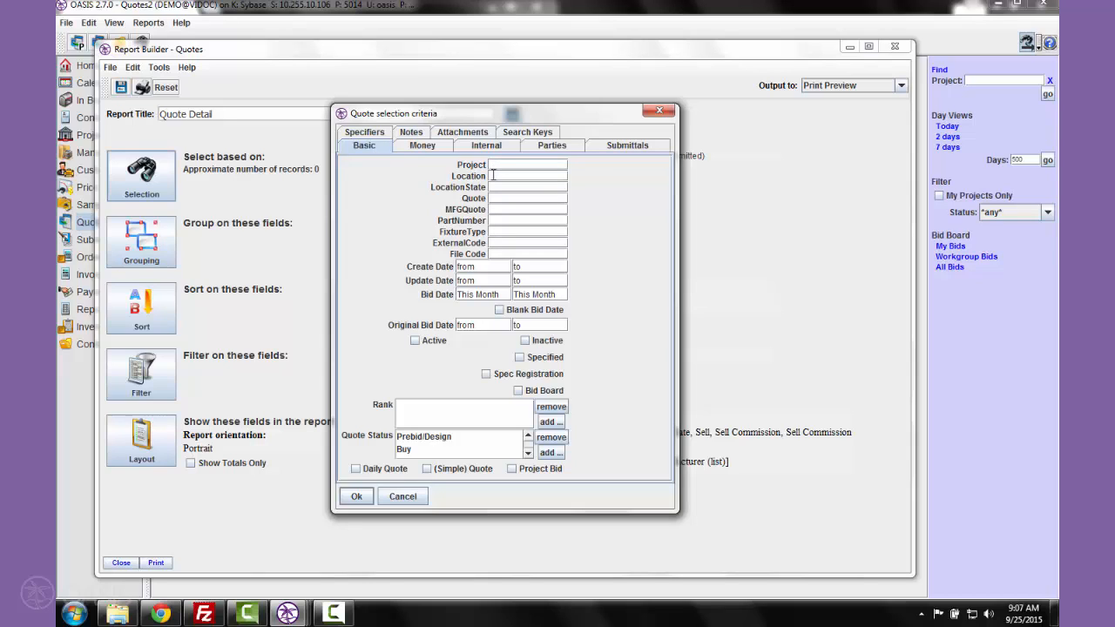
# Try *cab as the Project selection criterion and clear the field again.
pyautogui.write('*cab')
pyautogui.press('BackSpace')
pyautogui.click(526, 164)
pyautogui.press('BackSpace')
pyautogui.press('BackSpace')
pyautogui.press('BackSpace')
pyautogui.press('BackSpace')
pyautogui.press('BackSpace')
pyautogui.press('BackSpace')
# Enter test15-1234 as the Quote selection criterion and dismiss the Windows color scheme prompt.
pyautogui.click(523, 175)
pyautogui.click(510, 197)
pyautogui.write('#')
pyautogui.press('BackSpace')
pyautogui.write('st')
pyautogui.moveTo(513, 198); pyautogui.dragTo(495, 198)
pyautogui.click(724, 158)
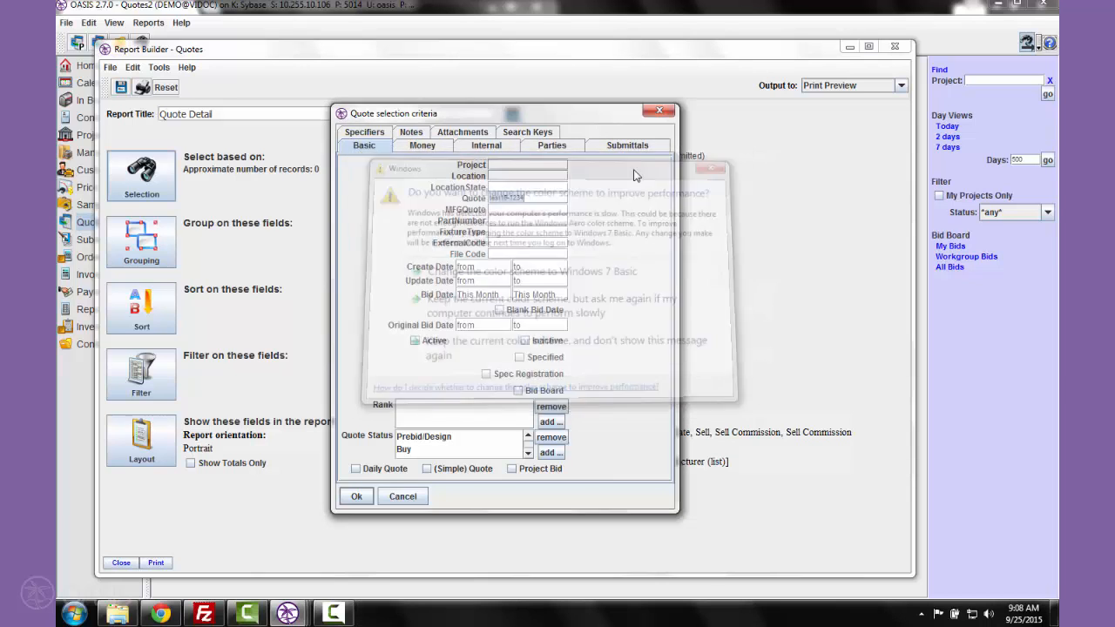
# Clear the entire Quote selection criterion.
pyautogui.click(510, 201)
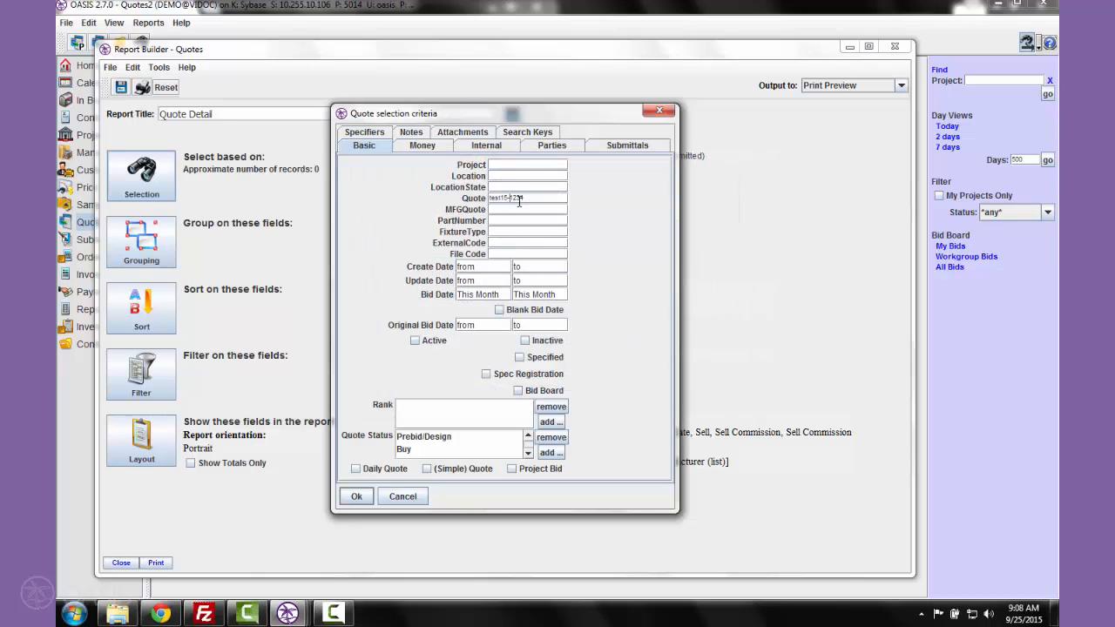
pyautogui.press('BackSpace')
pyautogui.press('BackSpace')
pyautogui.press('BackSpace')
pyautogui.press('BackSpace')
pyautogui.press('BackSpace')
pyautogui.press('BackSpace')
pyautogui.press('BackSpace')
pyautogui.press('Delete')
pyautogui.press('Delete')
pyautogui.press('Delete')
pyautogui.press('Delete')
# Try FY4-1 as the PartNumber selection criterion and clear it again.
pyautogui.click(494, 220)
pyautogui.write('FY4-1')
pyautogui.press('BackSpace')
pyautogui.press('BackSpace')
pyautogui.press('BackSpace')
pyautogui.press('BackSpace')
pyautogui.press('BackSpace')
# Leave the selection criteria, examine the External Code field in the Chicken-R-Us project, and return to the Report Builder.
pyautogui.click(287, 613)
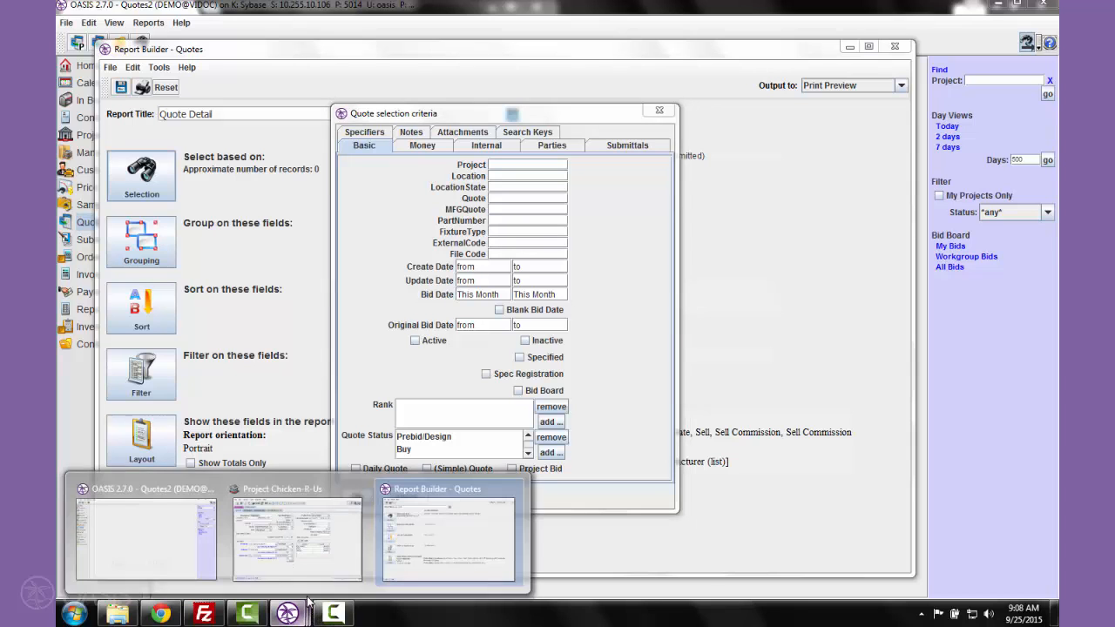
pyautogui.click(298, 561)
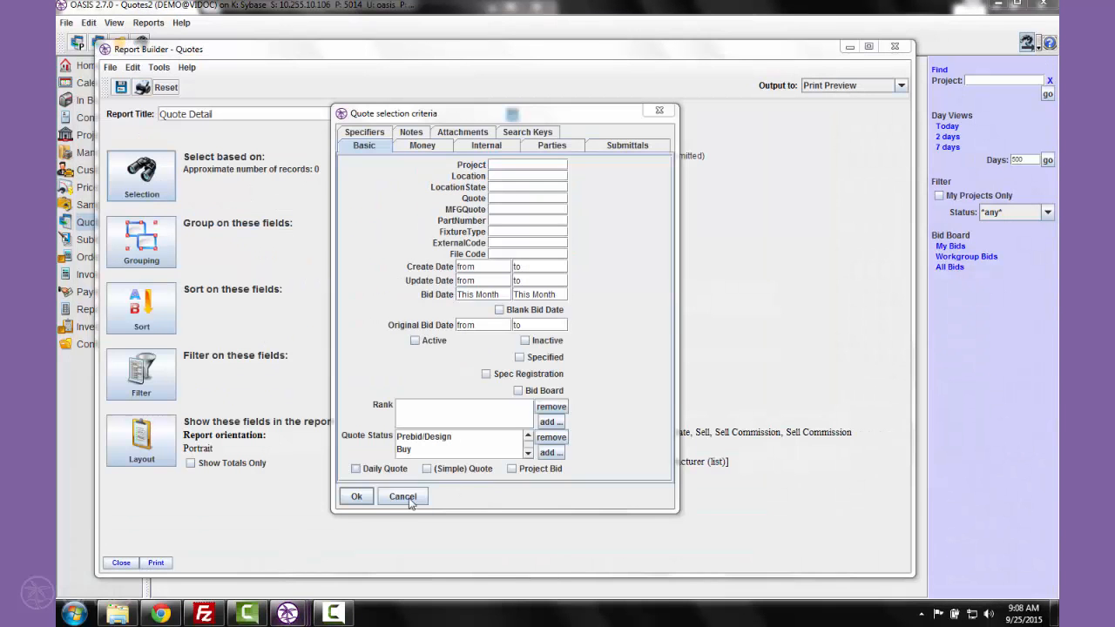
pyautogui.click(397, 498)
pyautogui.click(287, 614)
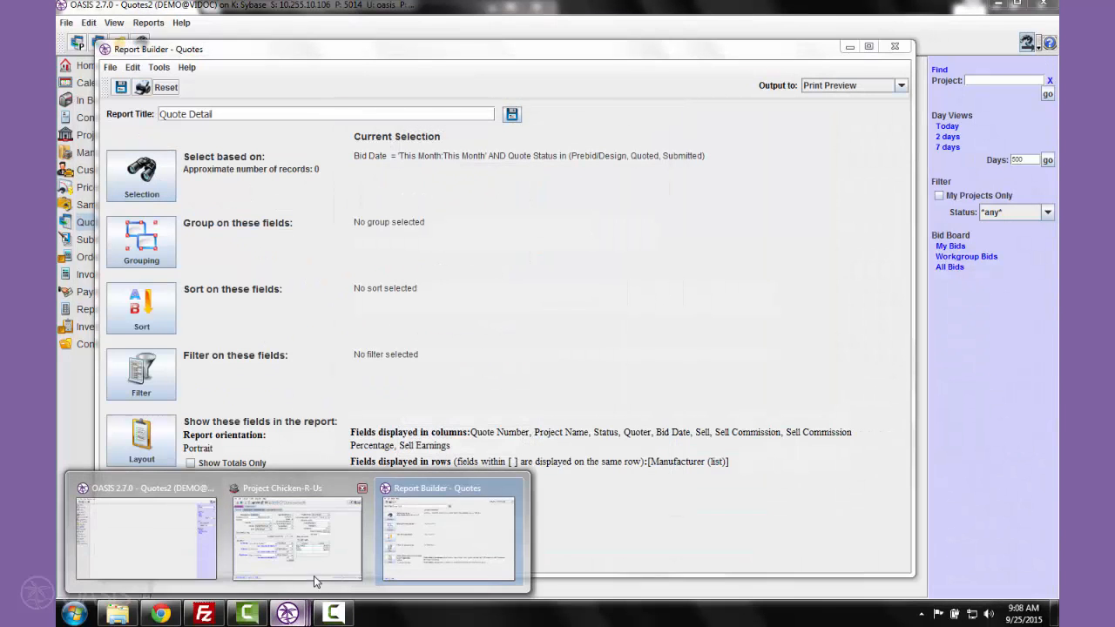
pyautogui.click(314, 576)
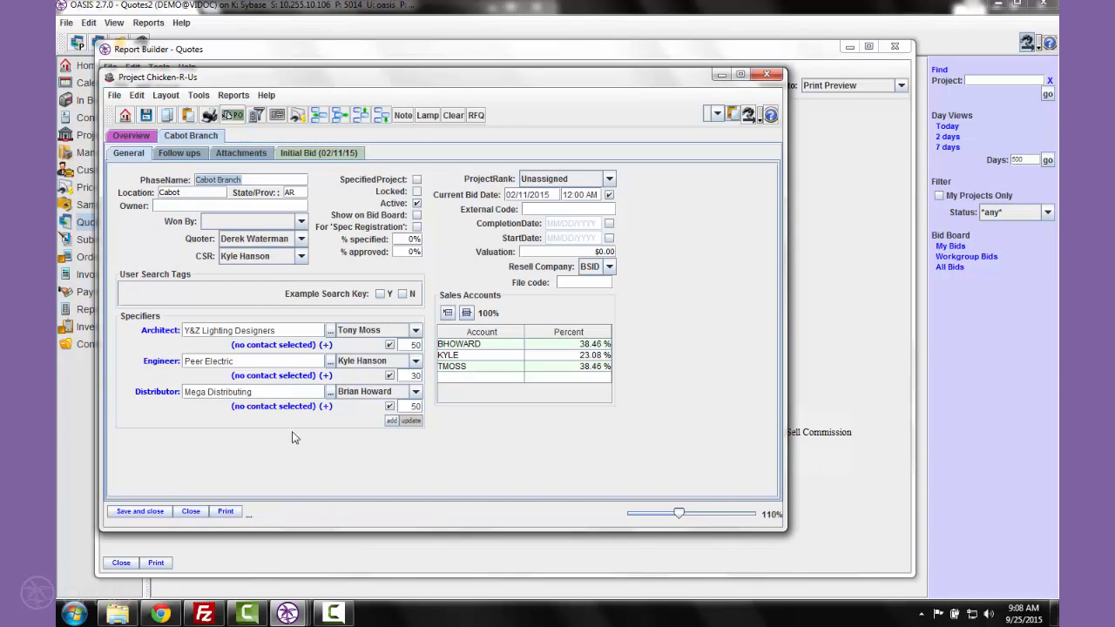
pyautogui.click(544, 210)
pyautogui.click(287, 613)
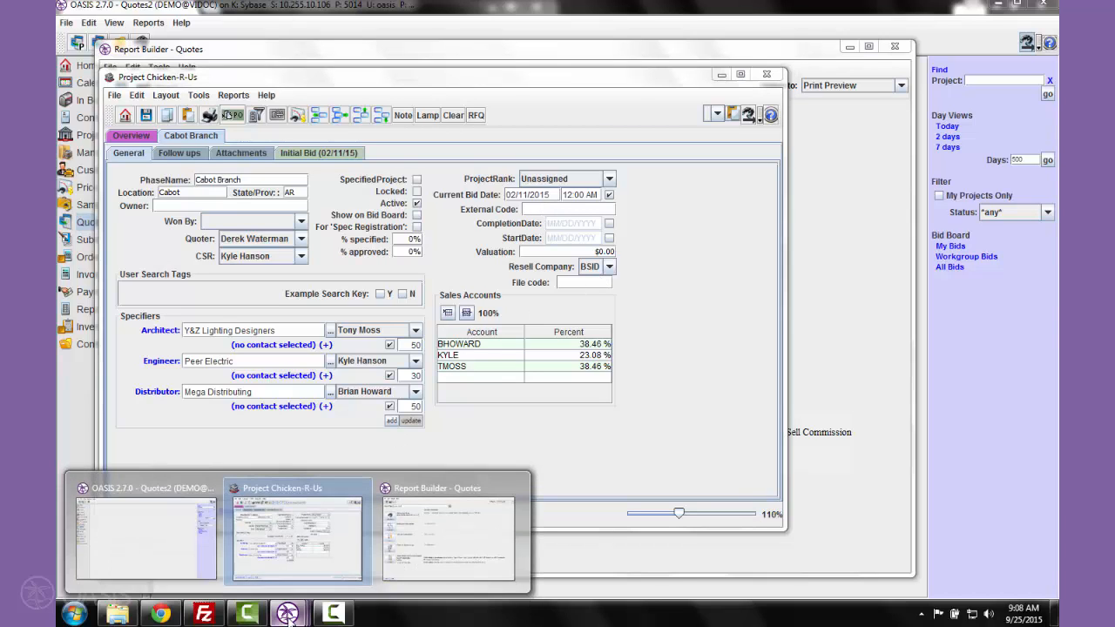
pyautogui.click(648, 562)
# Reopen the selection criteria and set the Create Date range to start and end on 2015-6-9.
pyautogui.click(142, 174)
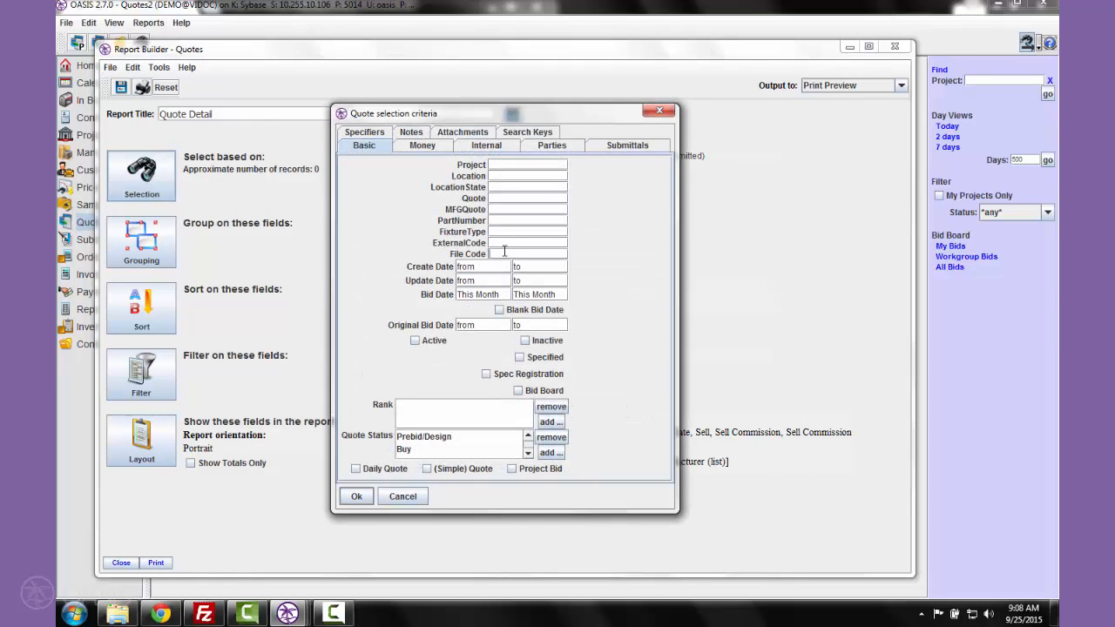
pyautogui.click(477, 266)
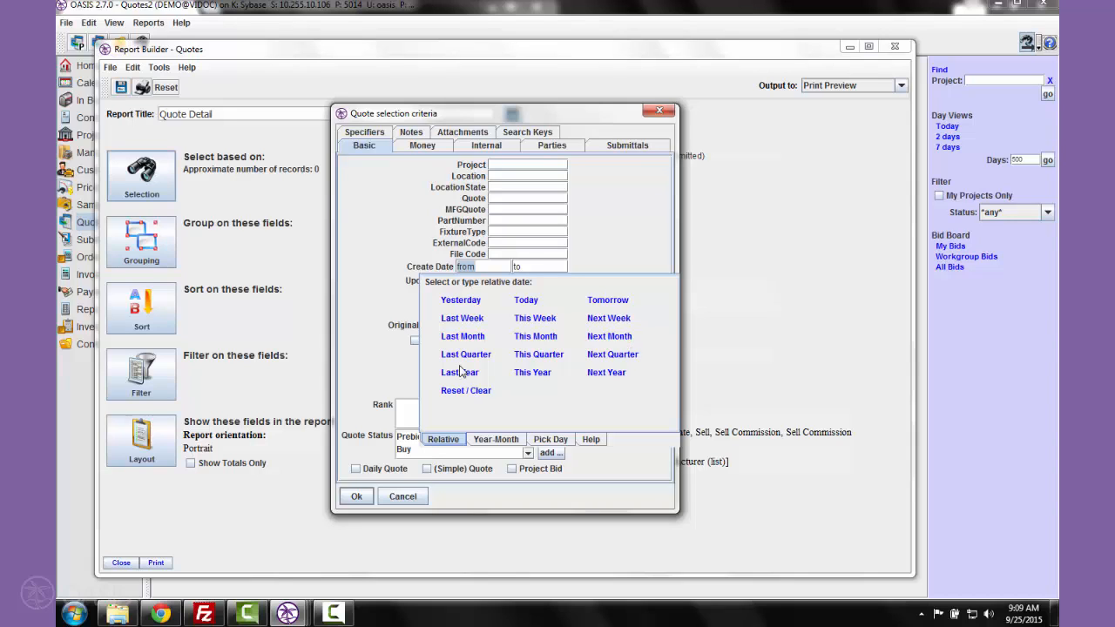
pyautogui.click(495, 441)
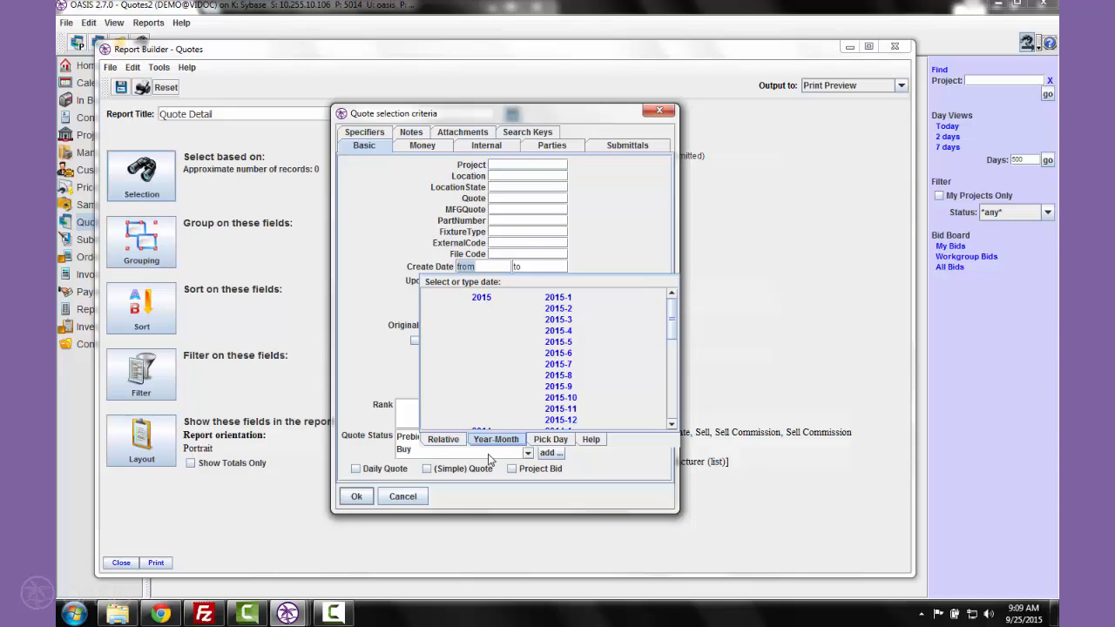
pyautogui.click(549, 441)
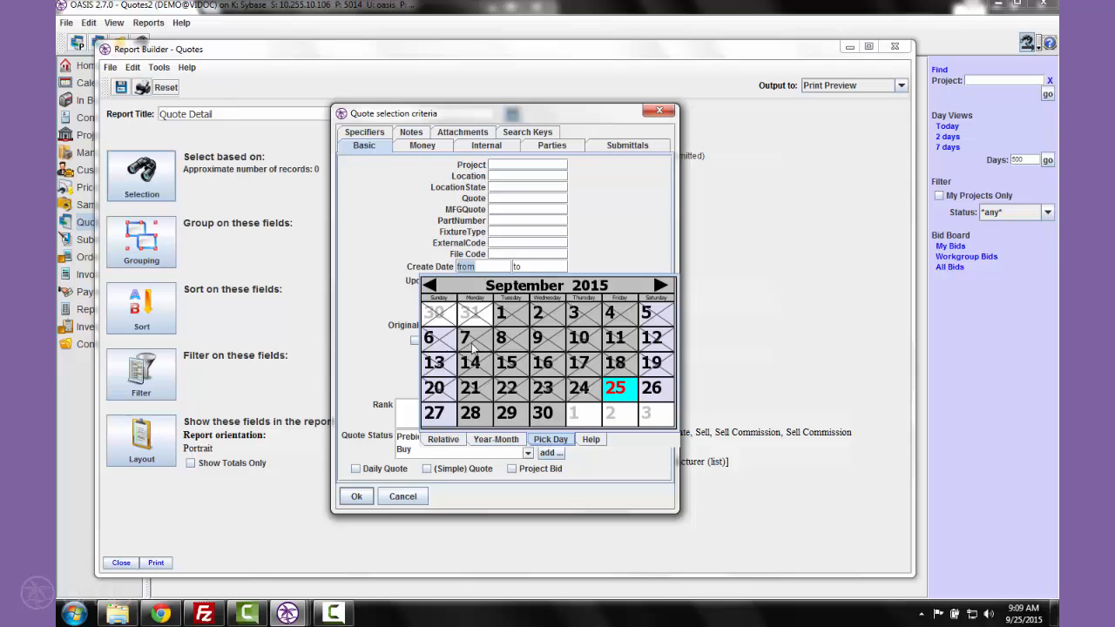
pyautogui.click(432, 287)
pyautogui.click(431, 286)
pyautogui.click(431, 287)
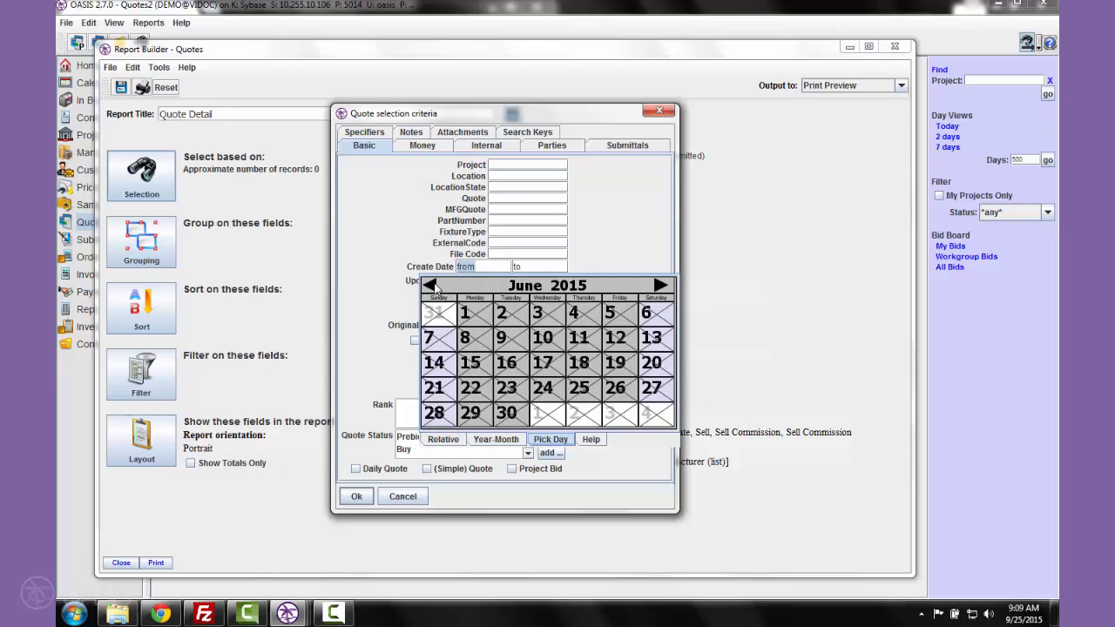
pyautogui.click(508, 345)
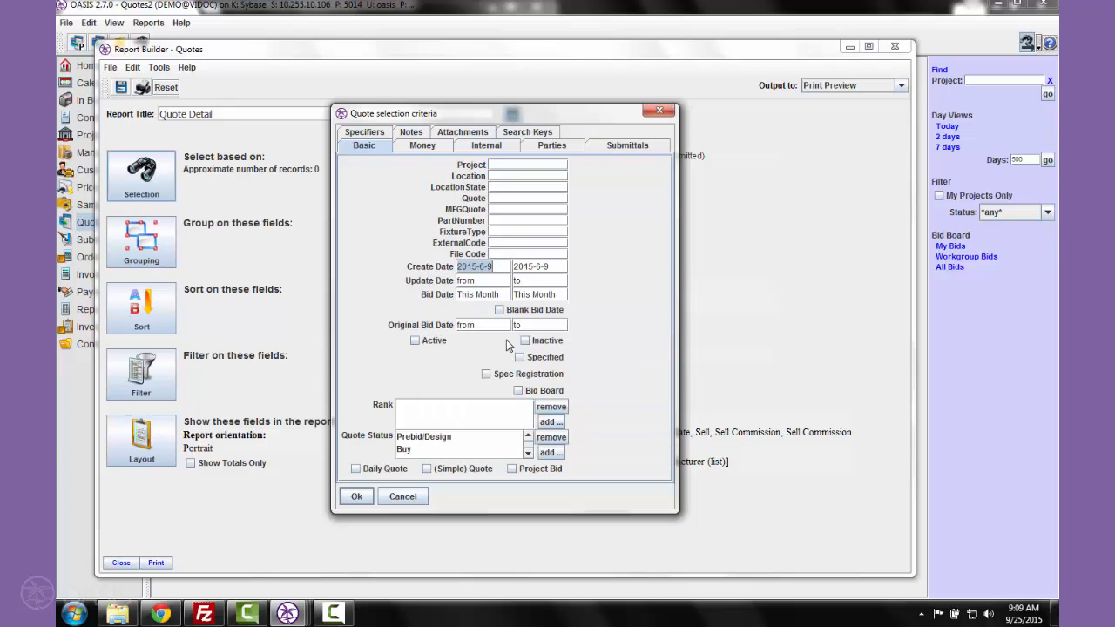
# Set the end of the Create Date range to 2015-6-10.
pyautogui.click(514, 266)
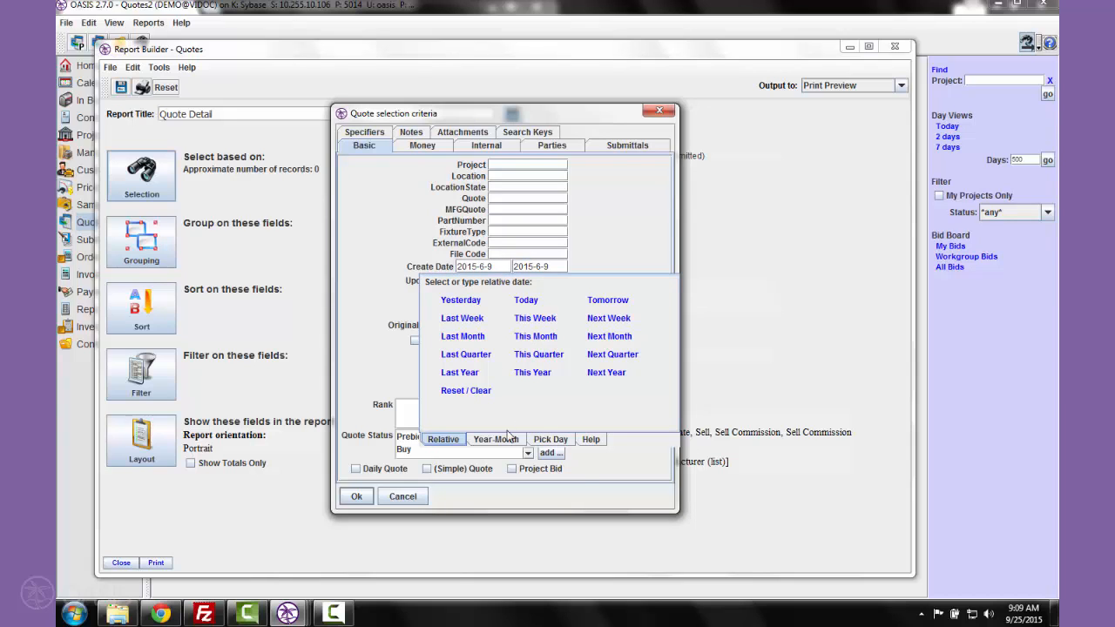
pyautogui.click(551, 266)
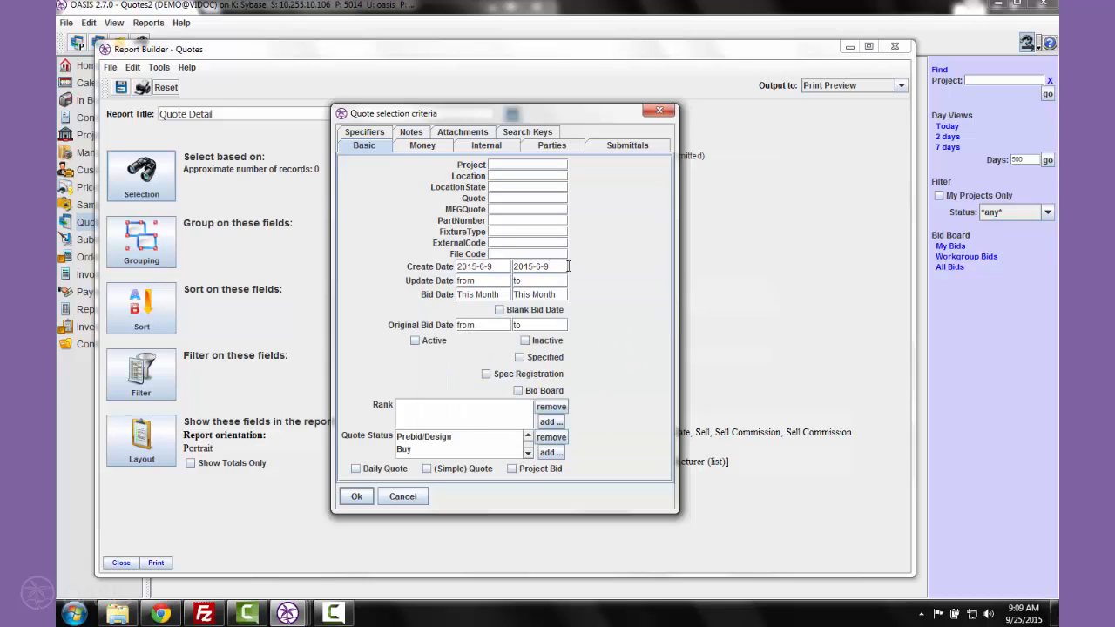
pyautogui.press('BackSpace')
pyautogui.write('10')
# View the relative date choices for Original Bid Date and dismiss the Windows color scheme prompt.
pyautogui.click(466, 325)
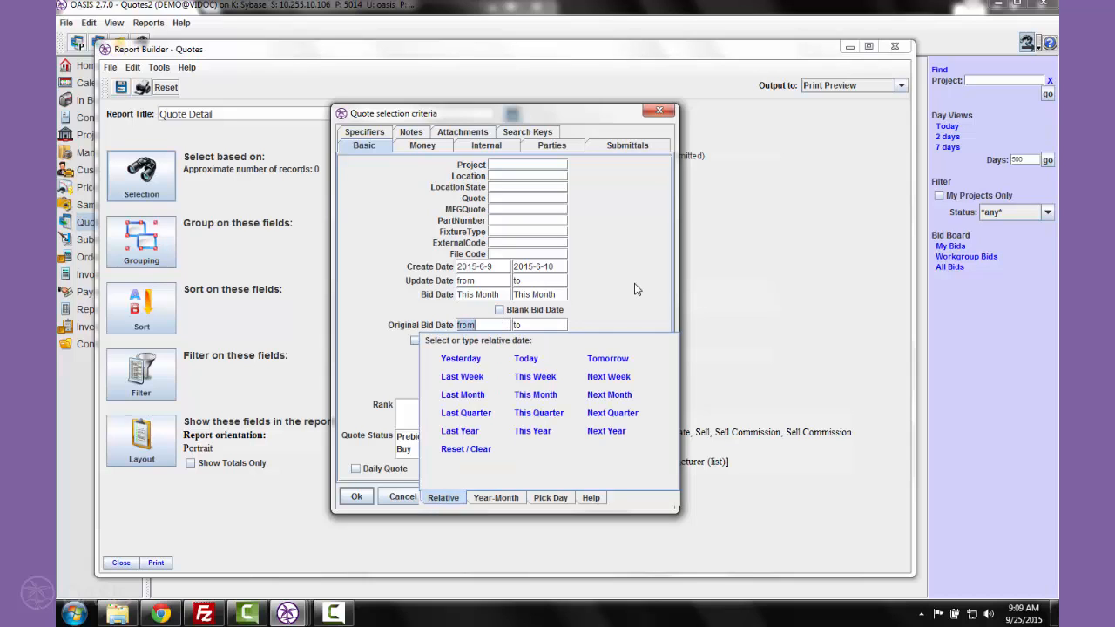
pyautogui.click(546, 281)
pyautogui.click(521, 220)
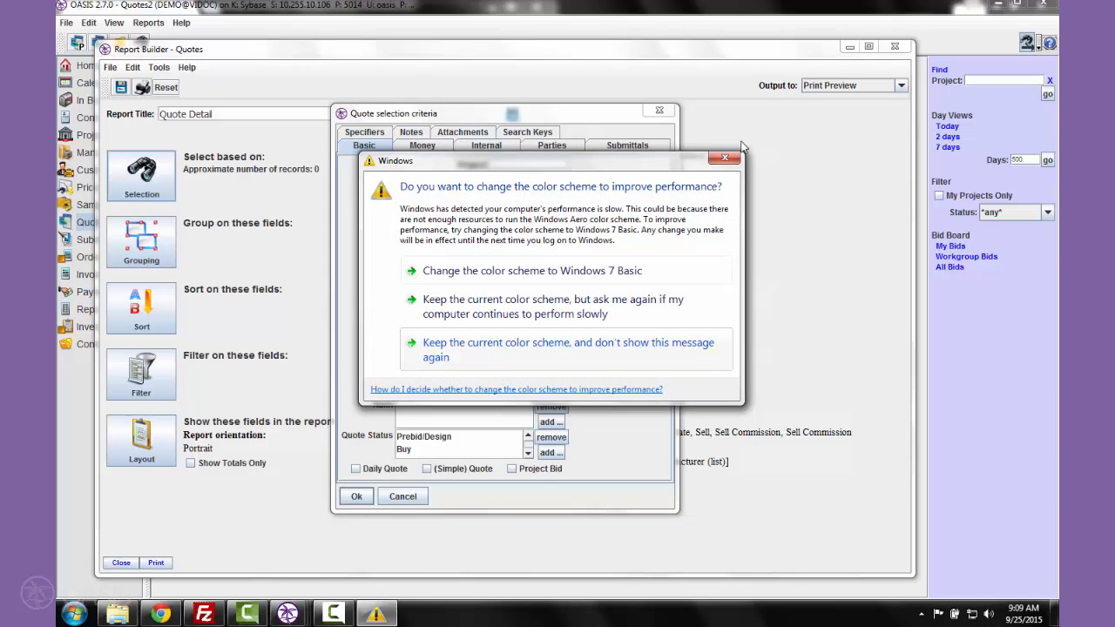
pyautogui.click(725, 158)
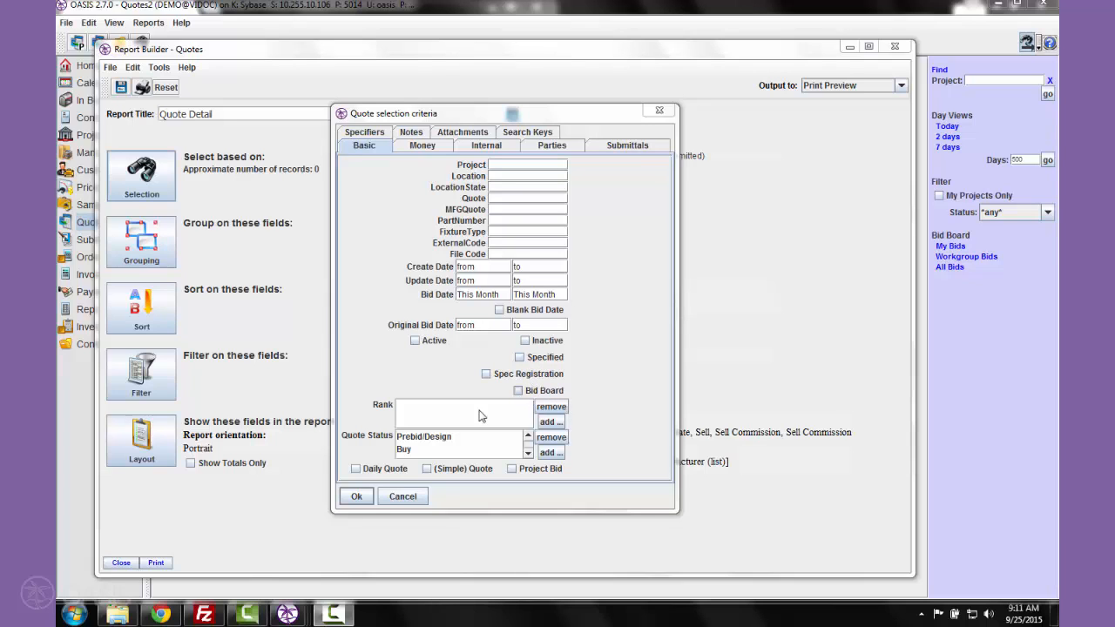
# Cancel the selection criteria and examine the status and rank settings in the Chicken-R-Us project.
pyautogui.click(403, 497)
pyautogui.moveTo(288, 614)
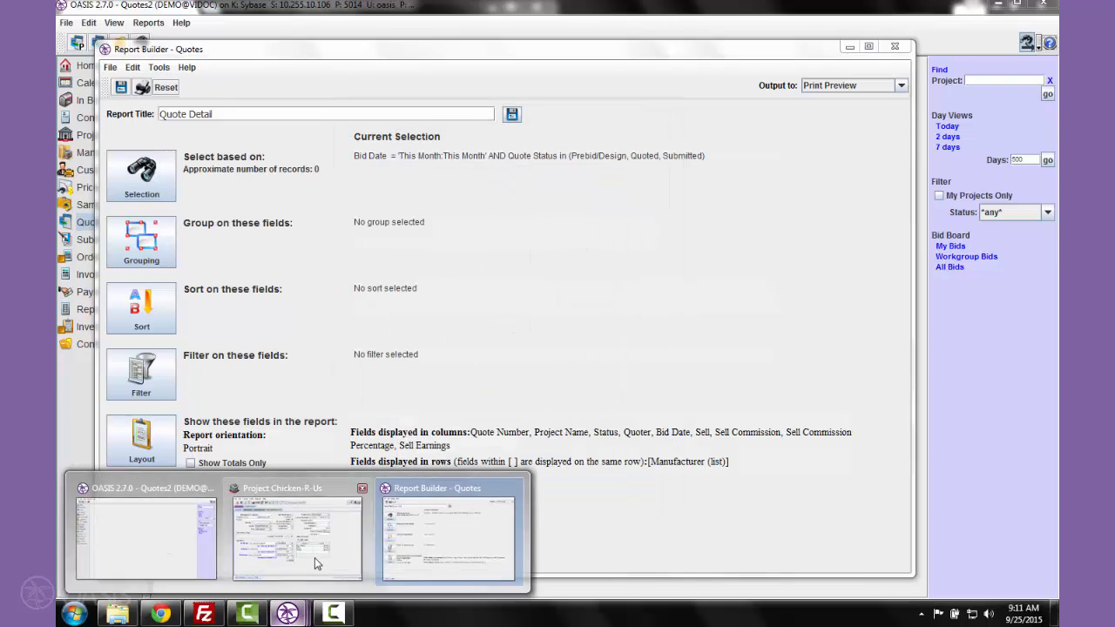
pyautogui.click(314, 558)
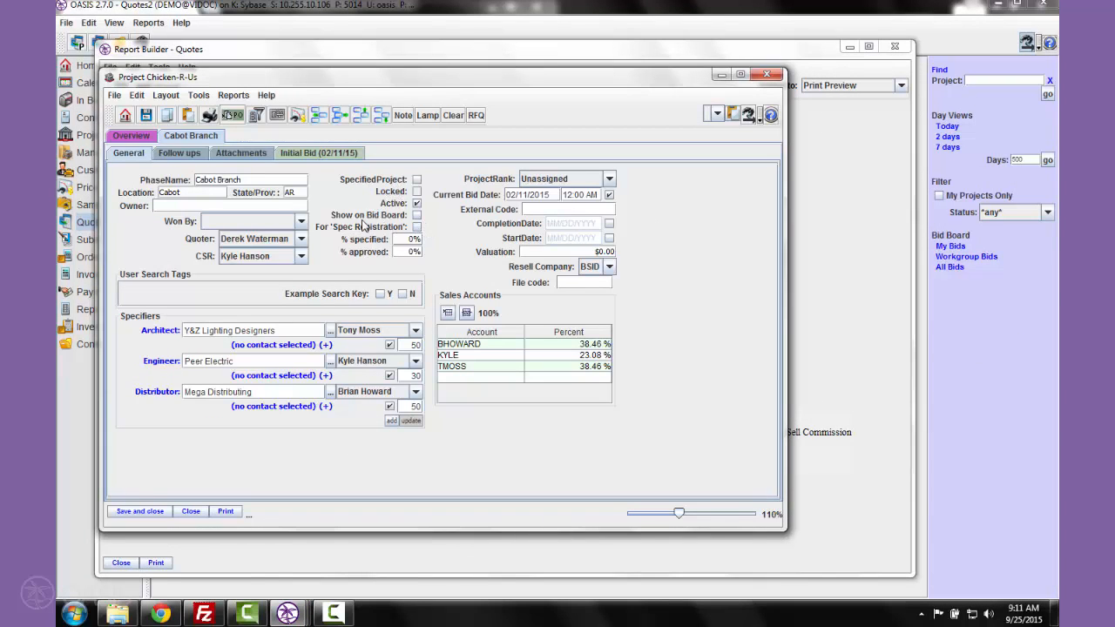
pyautogui.click(196, 514)
# Reopen the selection criteria and view the available Rank and Quote Status values without adding any.
pyautogui.click(141, 174)
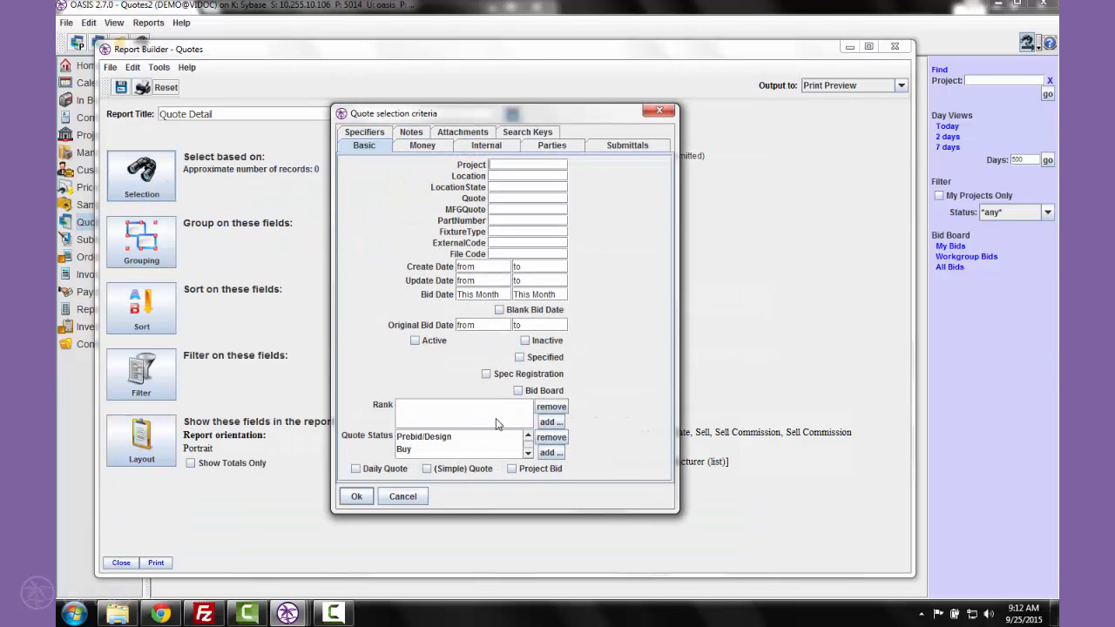
pyautogui.click(551, 422)
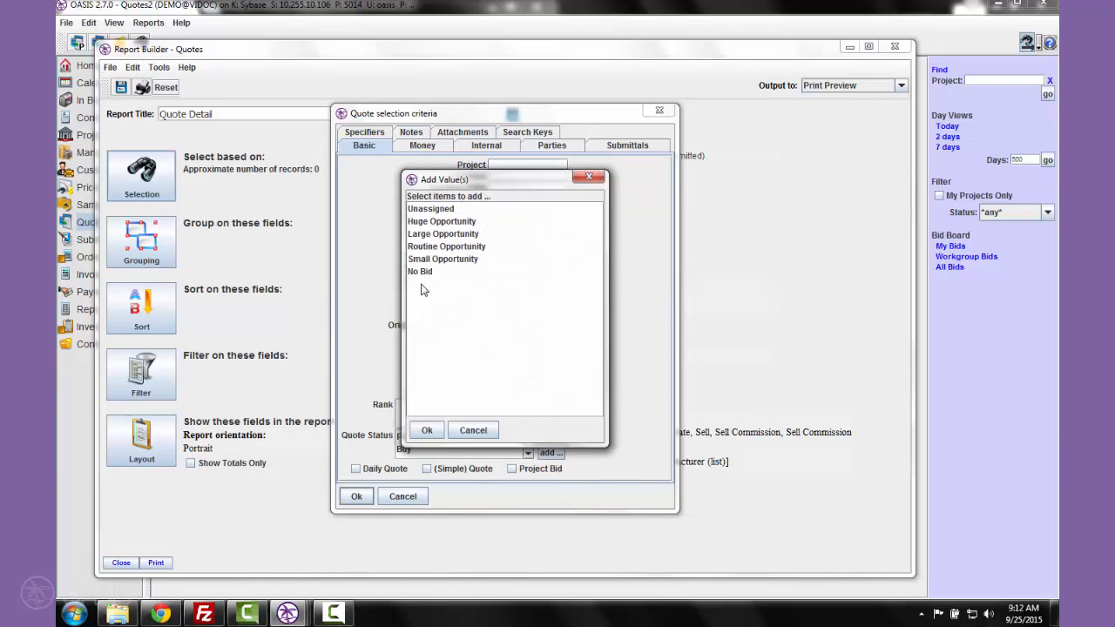
pyautogui.click(480, 430)
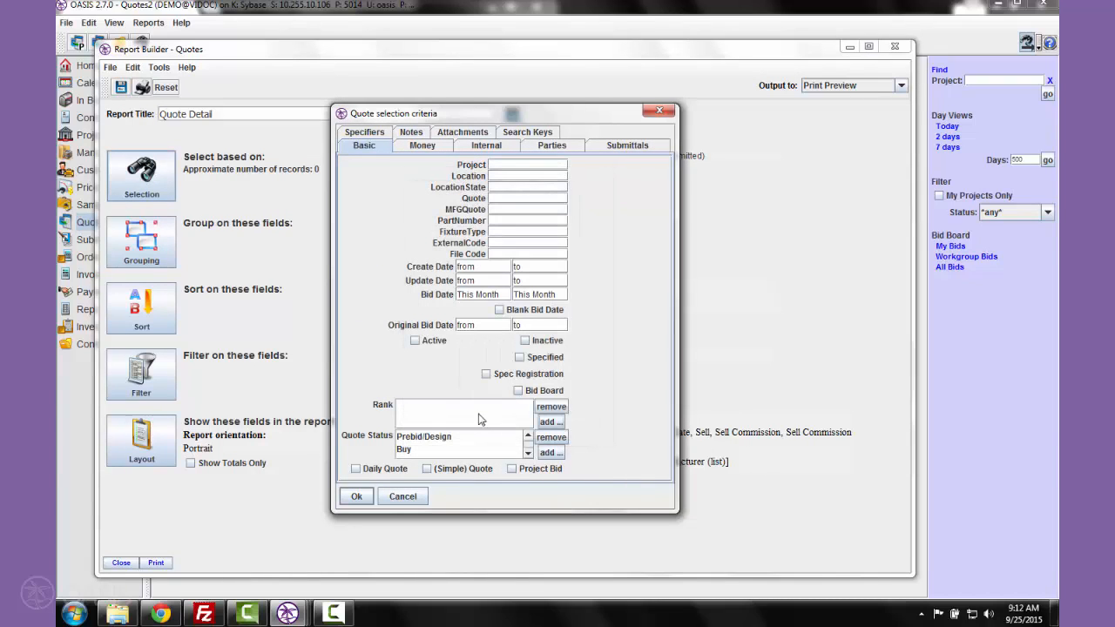
pyautogui.click(550, 452)
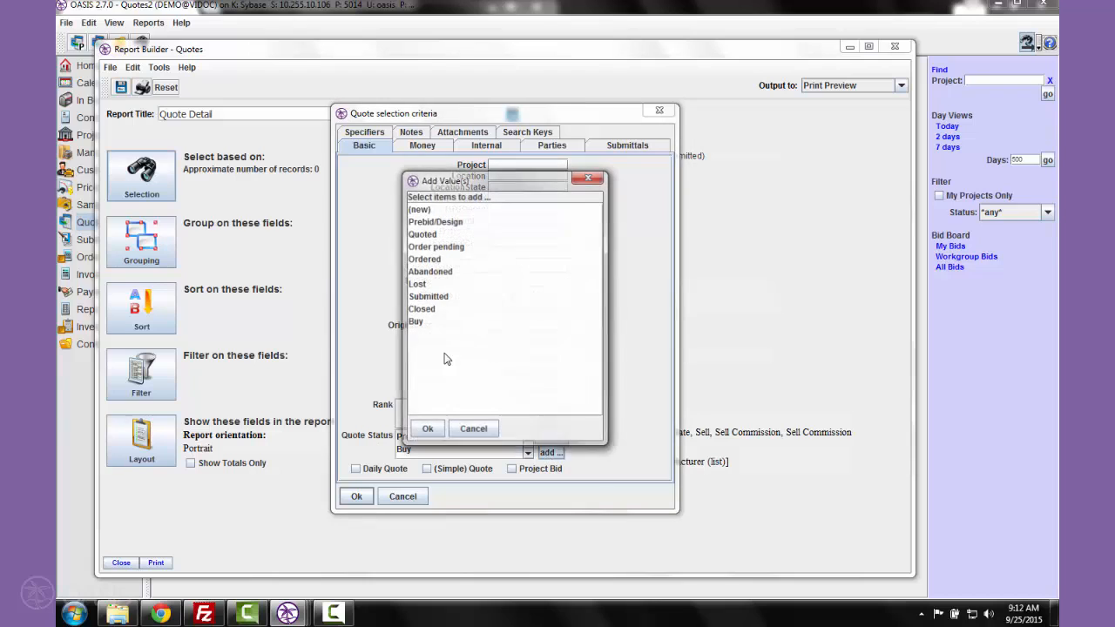
pyautogui.click(473, 431)
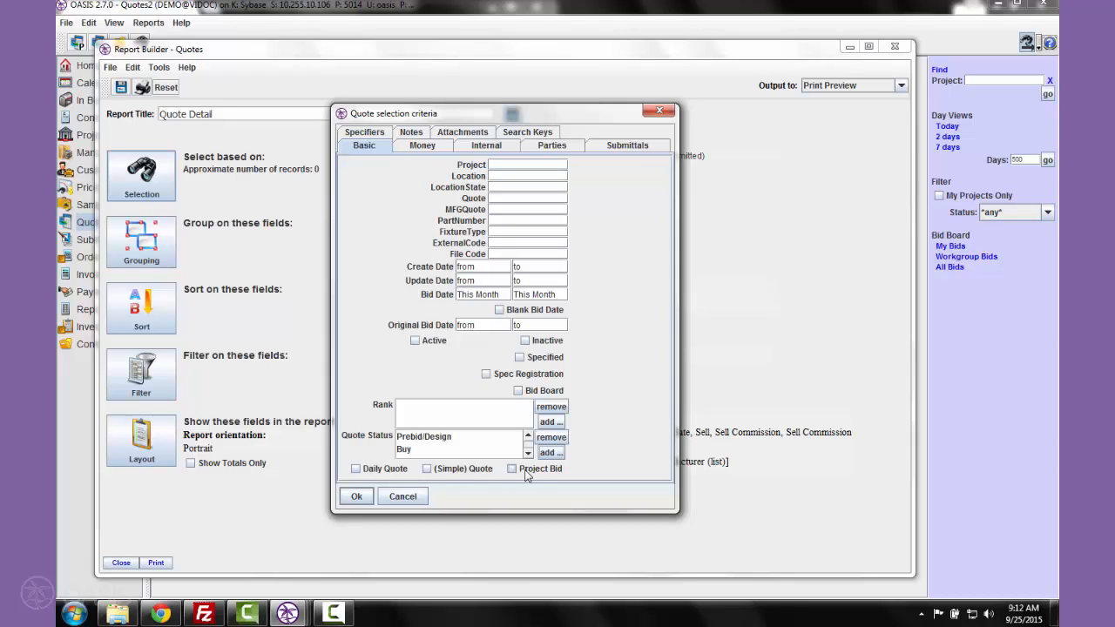
# In the money criteria, set Min Sell to 500 and Max Sell to 1000000.
pyautogui.click(422, 146)
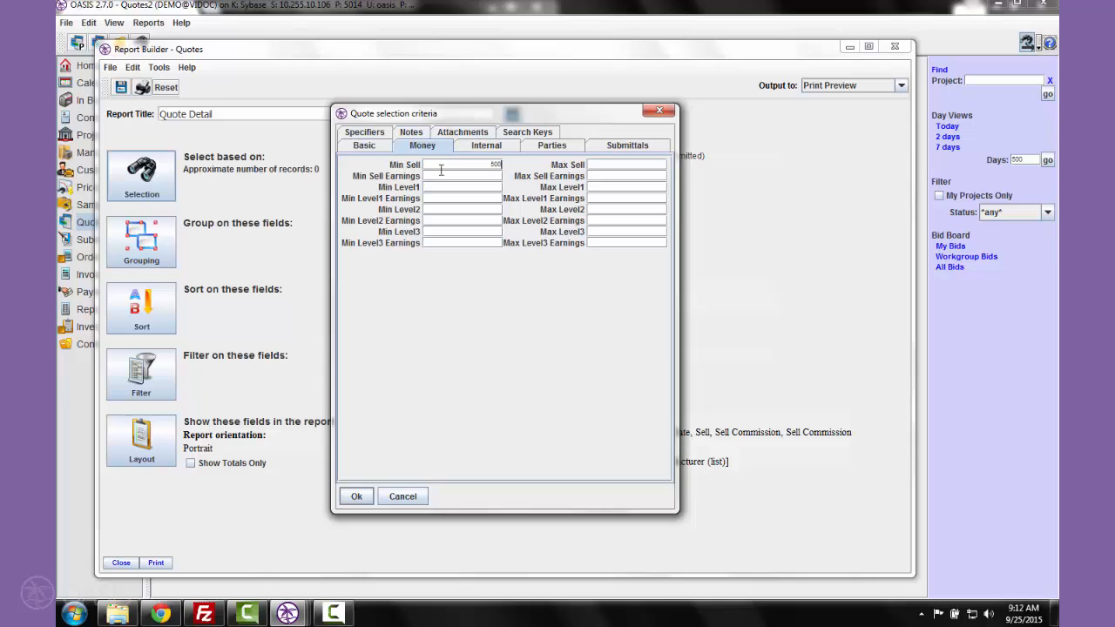
pyautogui.click(446, 175)
pyautogui.click(475, 186)
pyautogui.click(612, 165)
pyautogui.write('1000000')
pyautogui.click(632, 176)
# Display the Internal selection criteria and keep the current Windows color scheme without showing its message again.
pyautogui.click(487, 146)
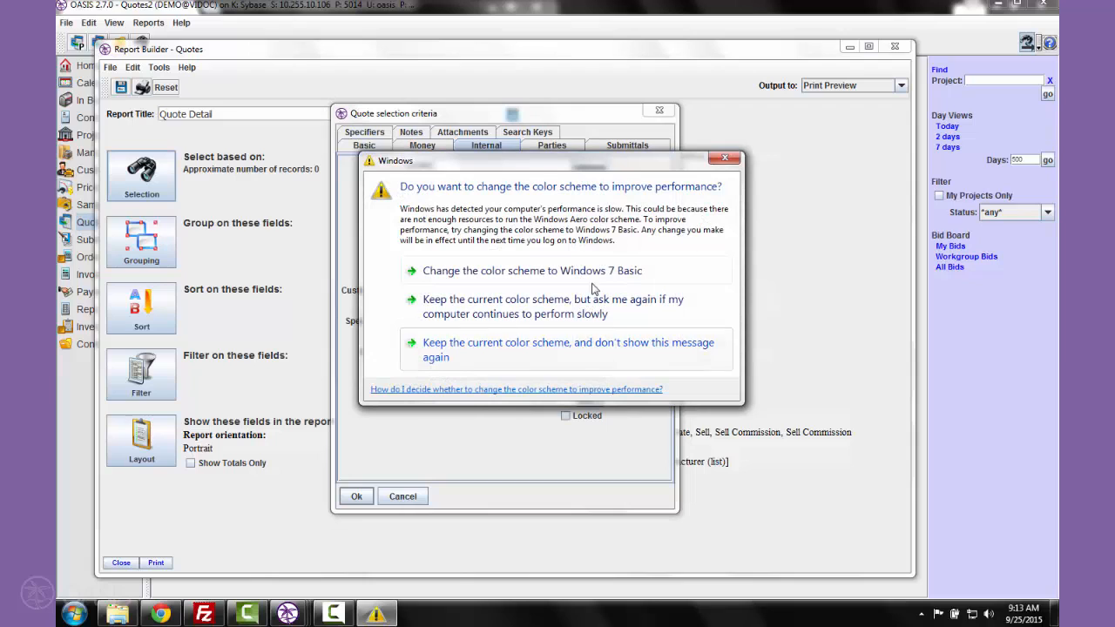
pyautogui.click(424, 353)
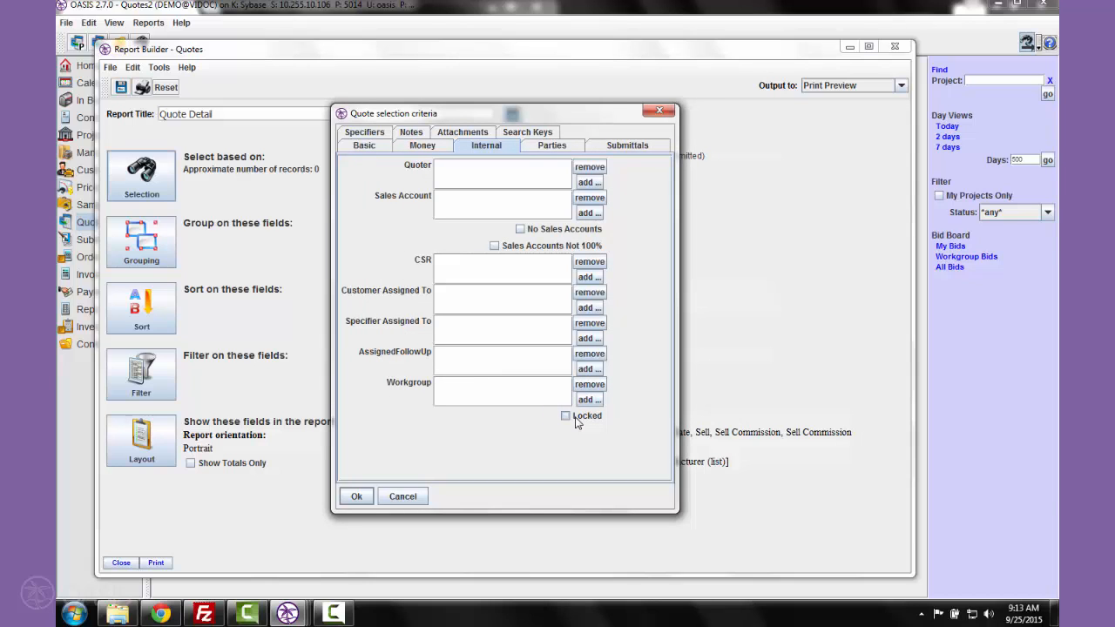
# Cancel the selection criteria, check the Locked setting in the Chicken-R-Us project, and return to the report builder.
pyautogui.click(403, 497)
pyautogui.moveTo(296, 615)
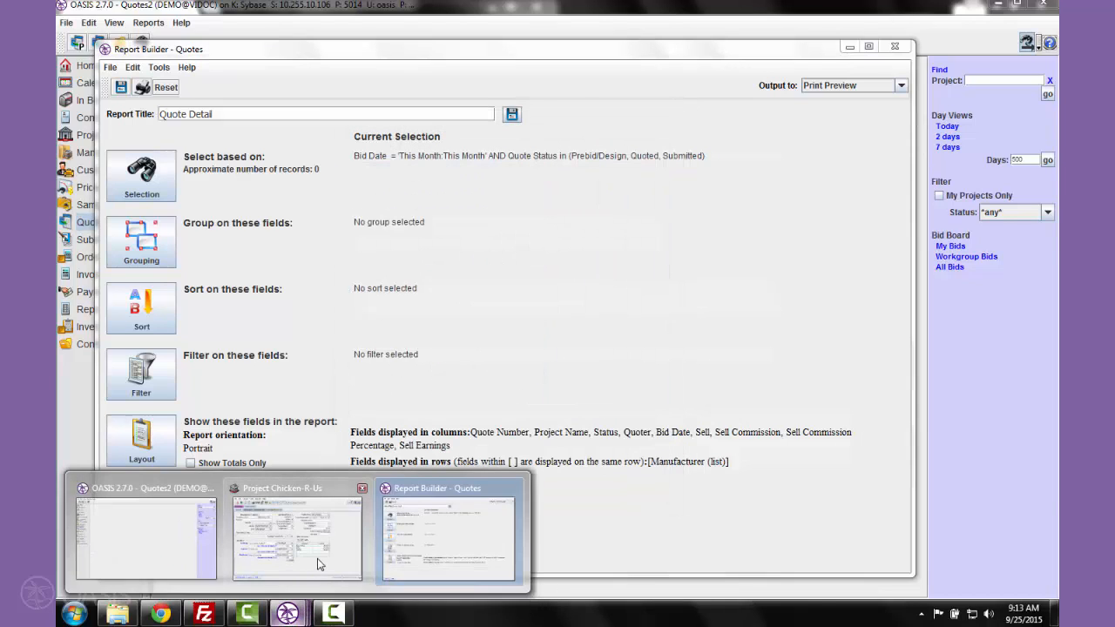
pyautogui.click(299, 527)
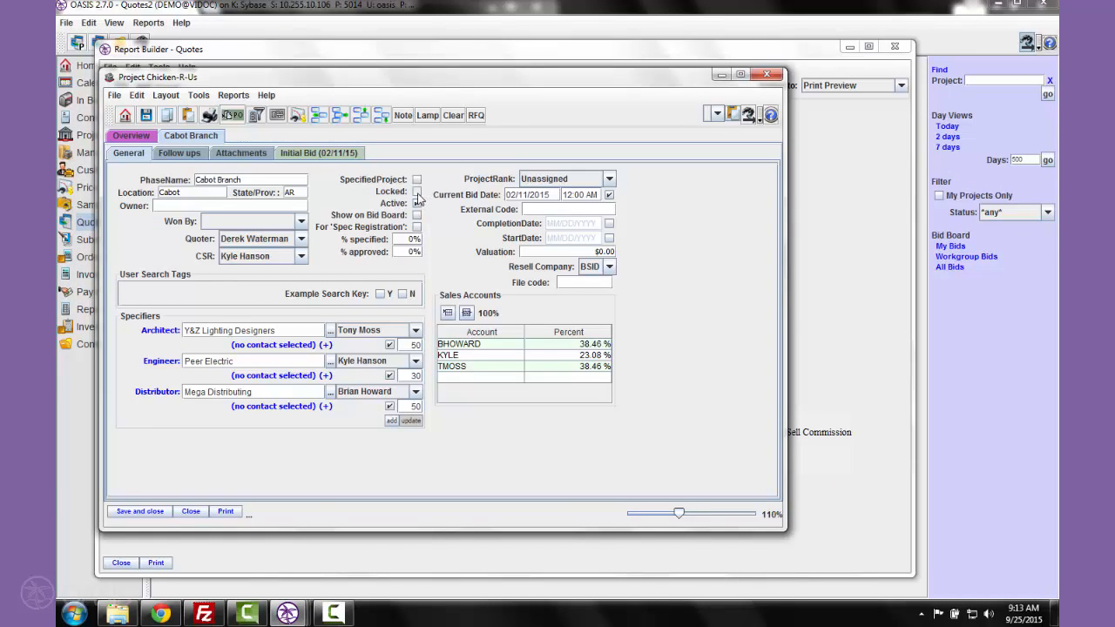
pyautogui.click(855, 230)
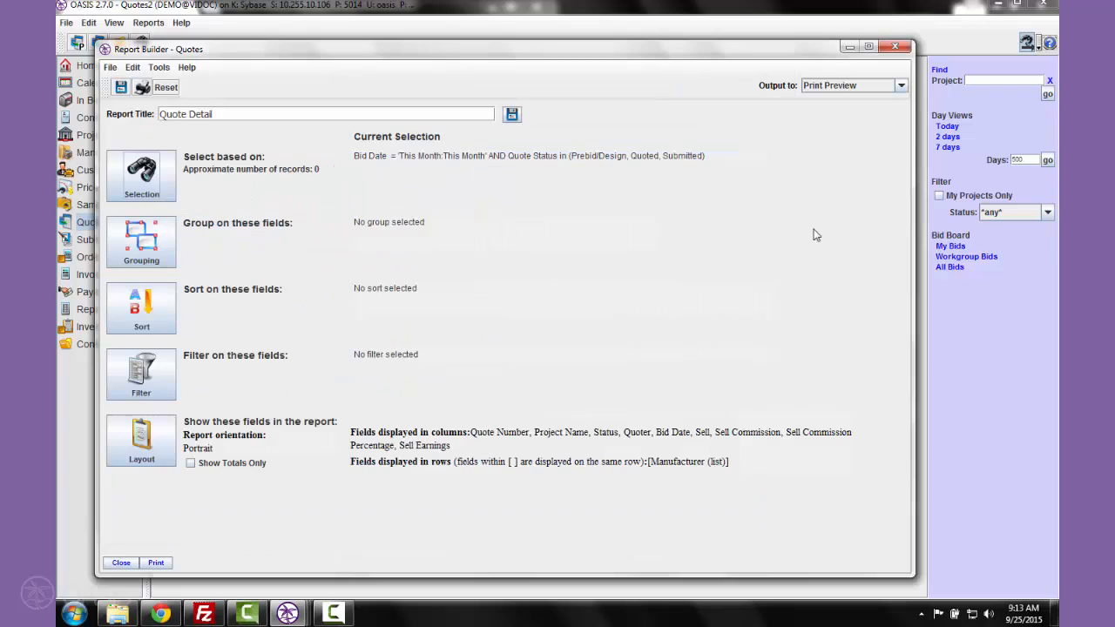
# Reopen the selection criteria and view the Parties and Submittals criteria.
pyautogui.click(141, 174)
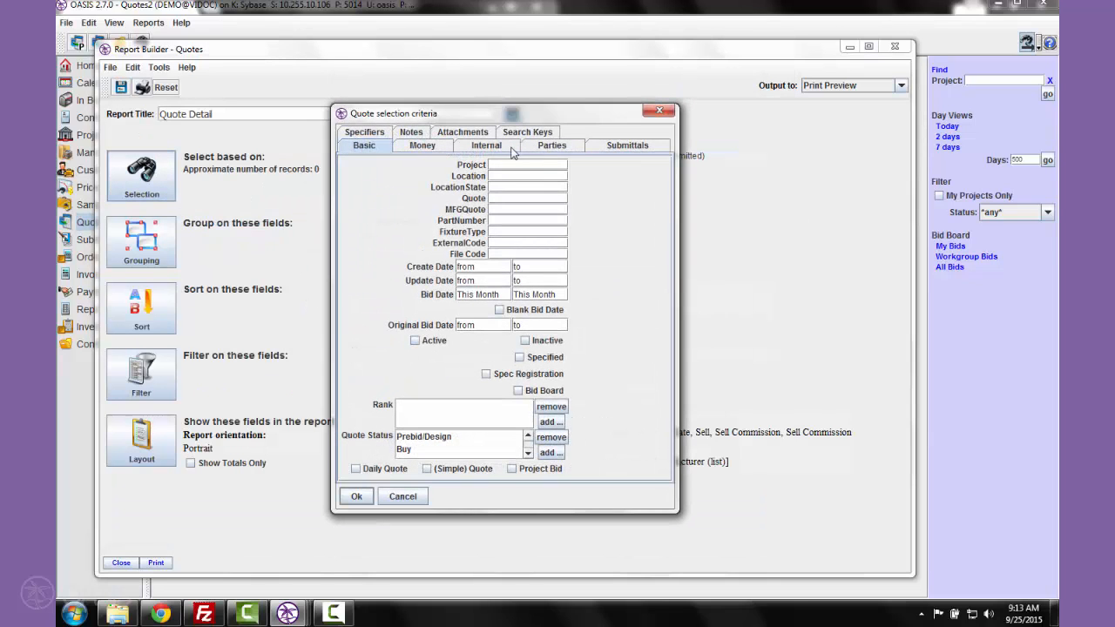
pyautogui.click(552, 145)
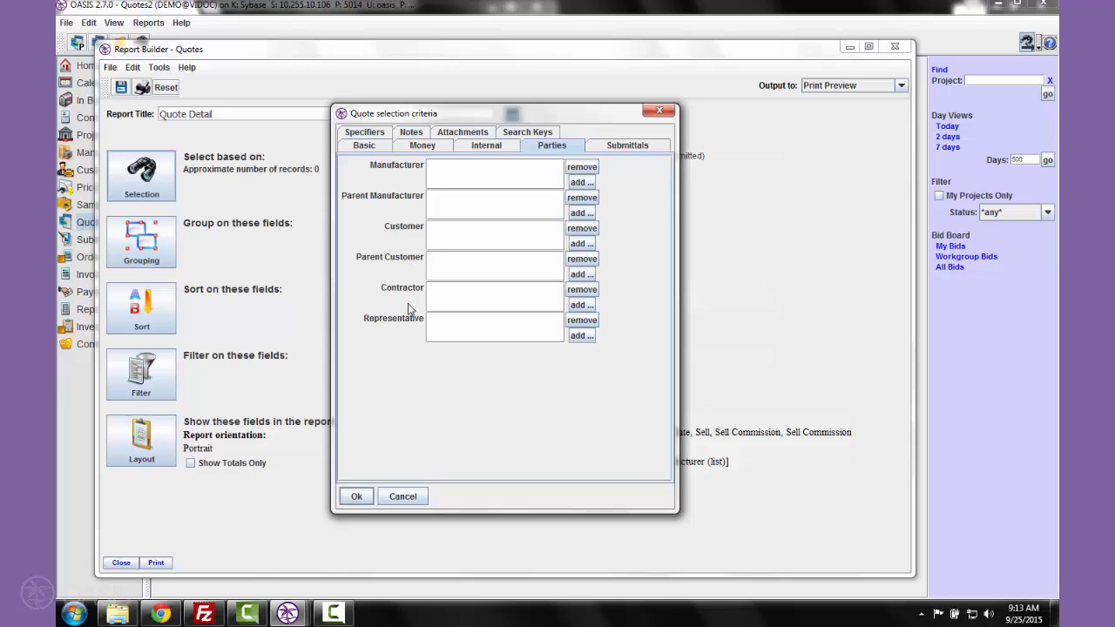
pyautogui.click(624, 146)
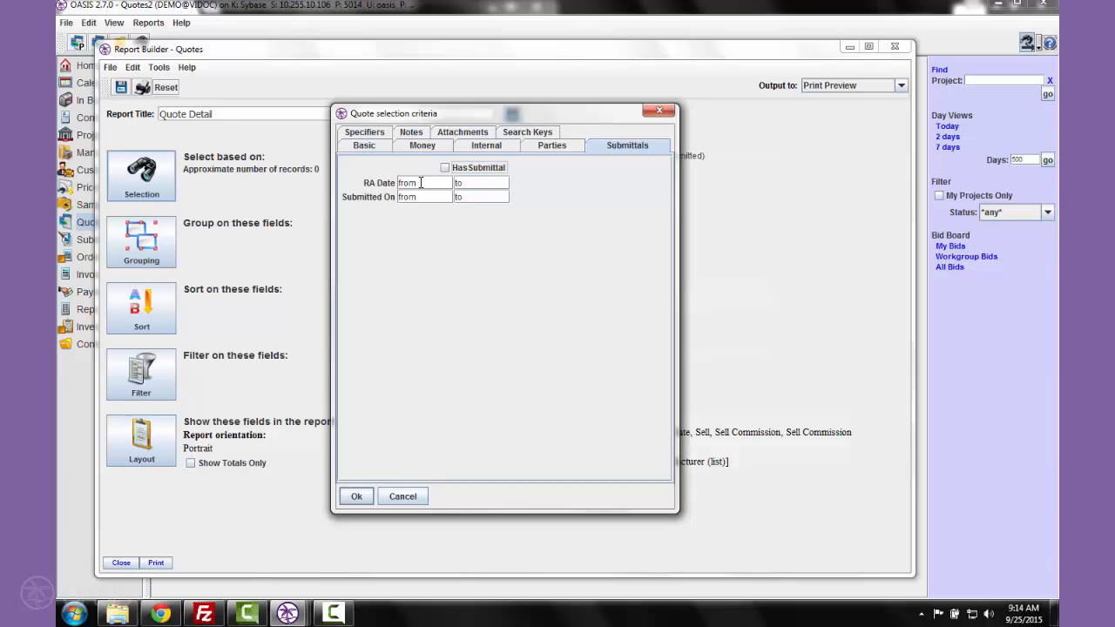
# Cancel the selection criteria and look through the Chicken-R-Us project's follow-ups, attachments and Initial Bid dates.
pyautogui.click(294, 607)
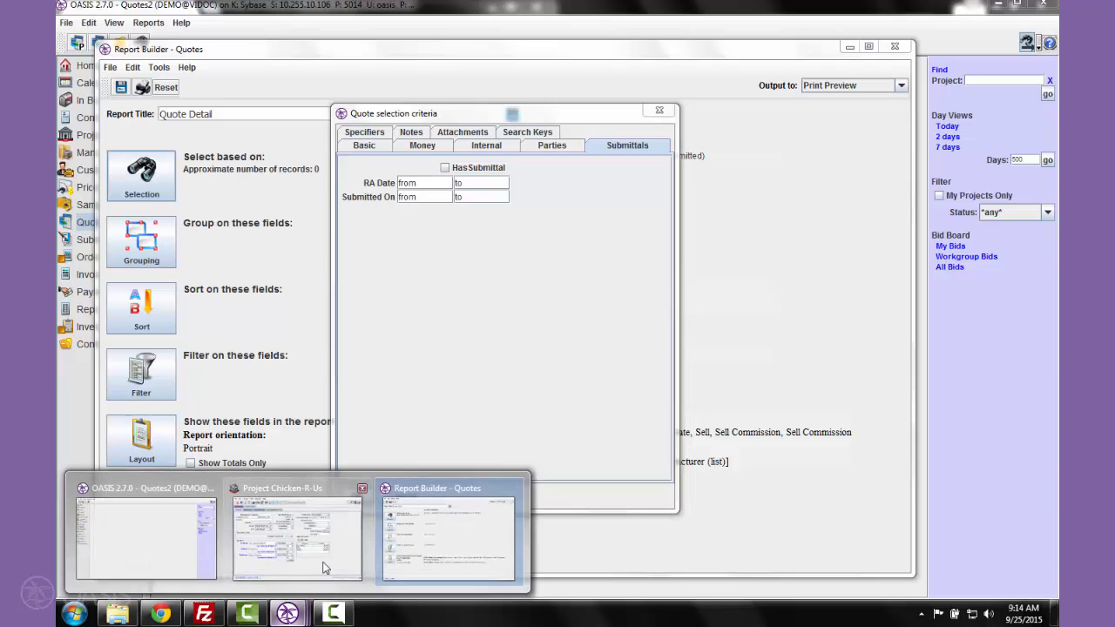
pyautogui.click(400, 495)
pyautogui.moveTo(288, 613)
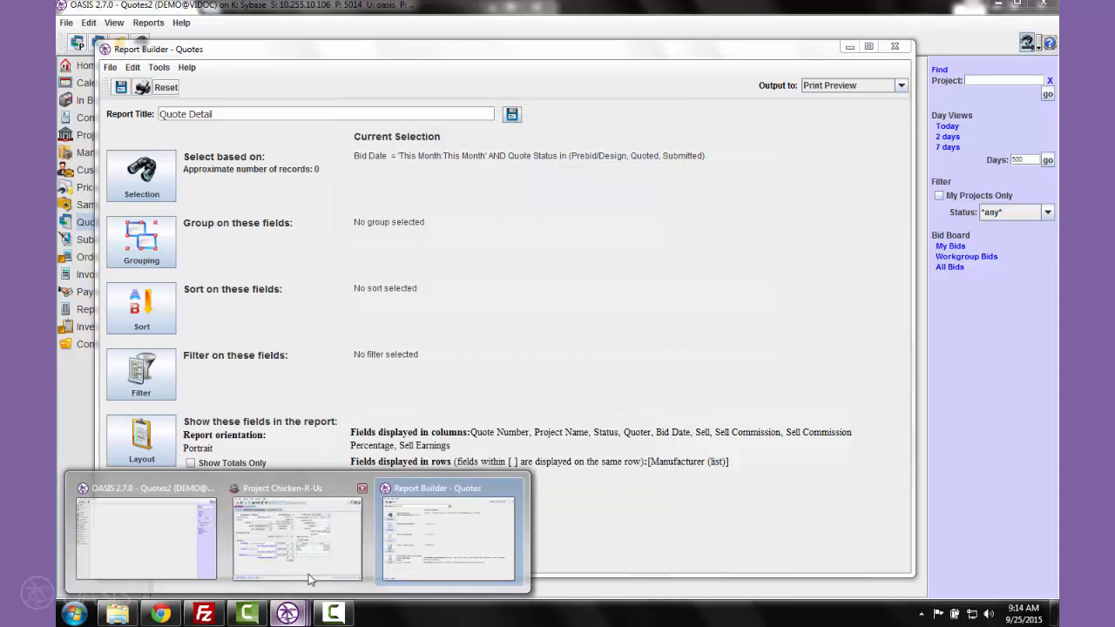
pyautogui.click(310, 580)
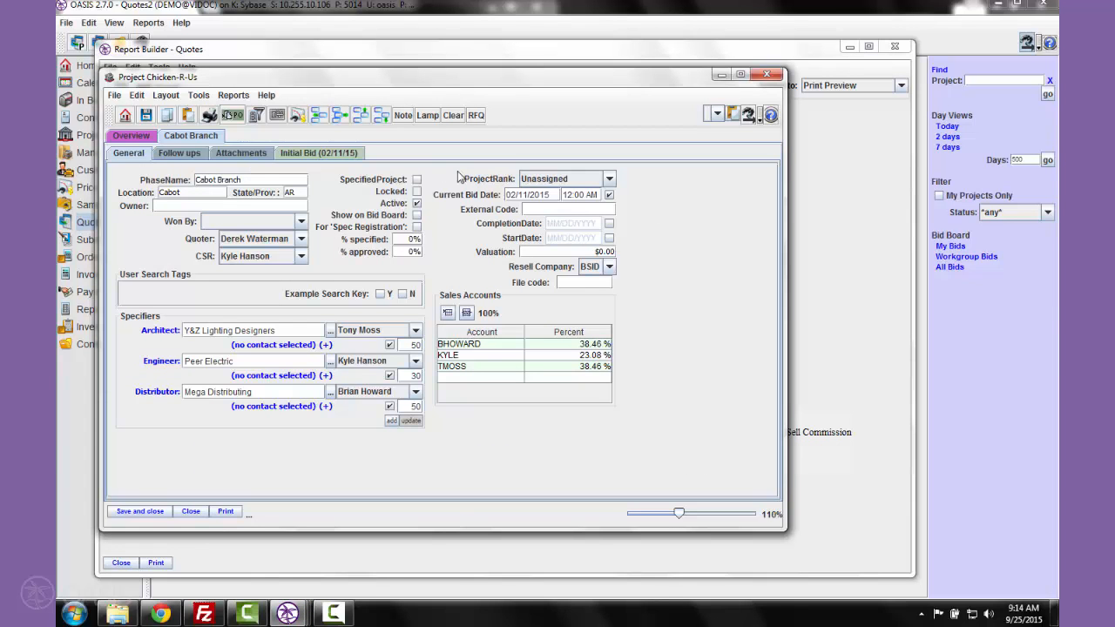
pyautogui.click(181, 153)
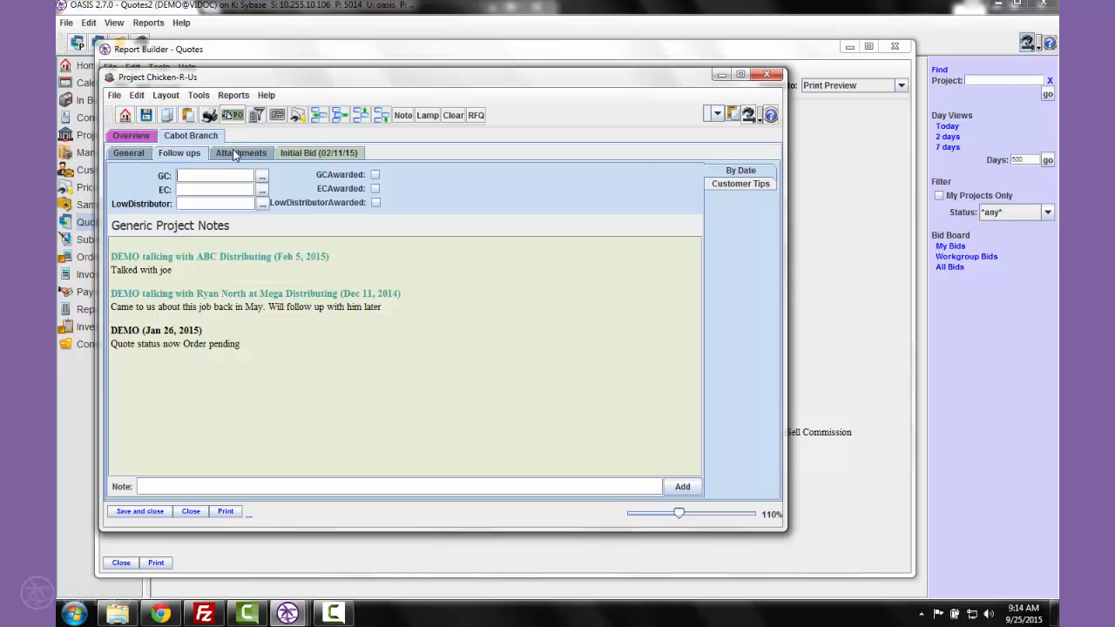
pyautogui.click(234, 155)
pyautogui.click(295, 154)
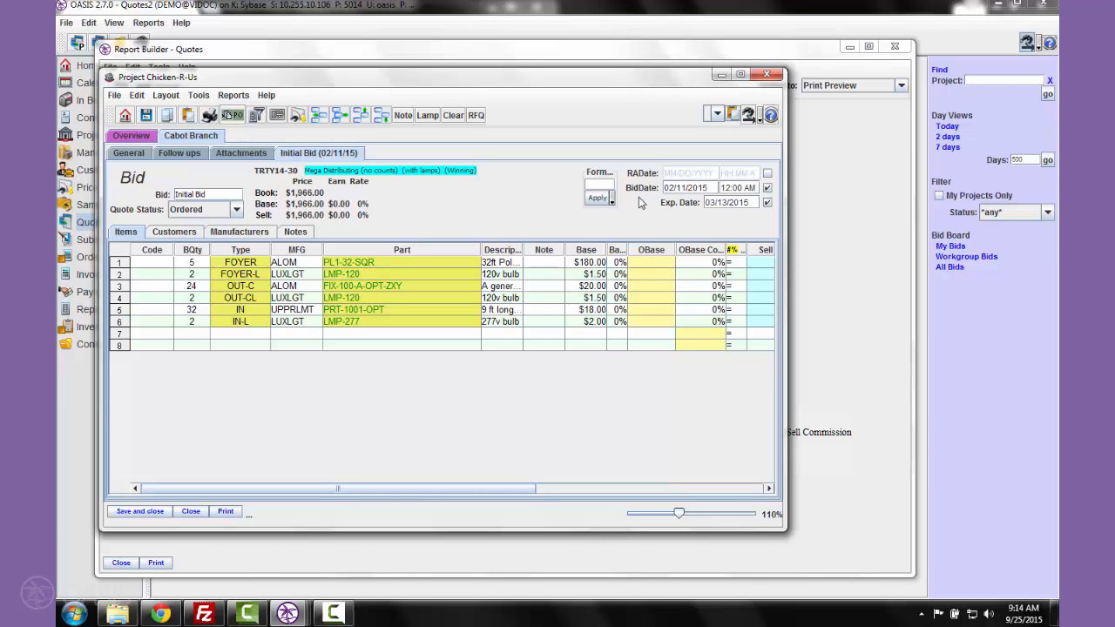
# Return to the report's selection criteria and view the Submittals and Specifiers criteria.
pyautogui.click(498, 575)
pyautogui.click(162, 184)
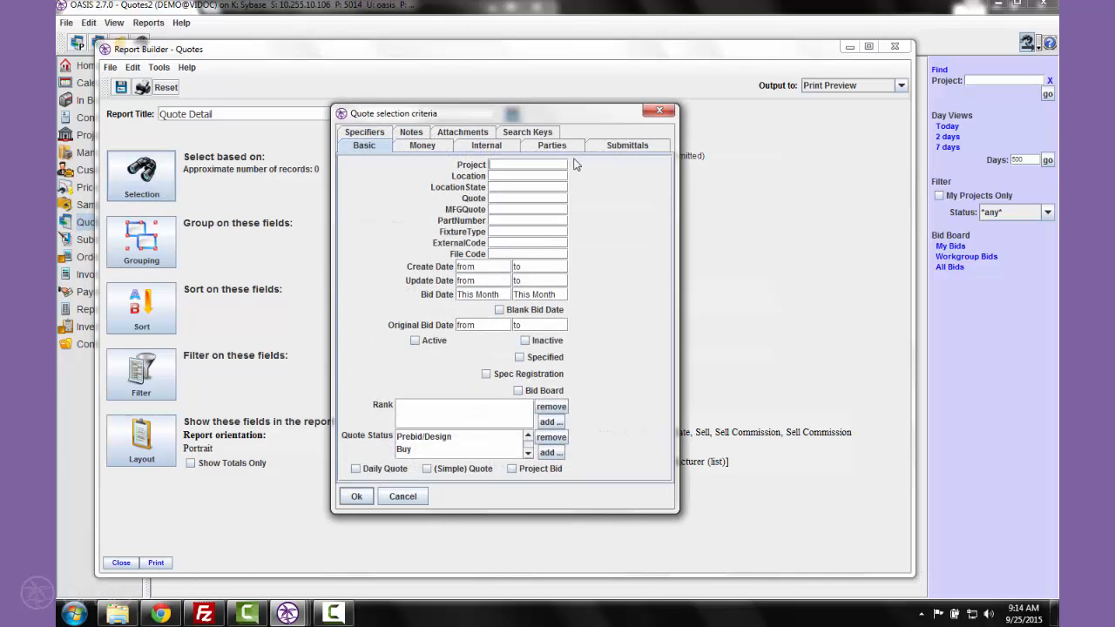
pyautogui.click(620, 146)
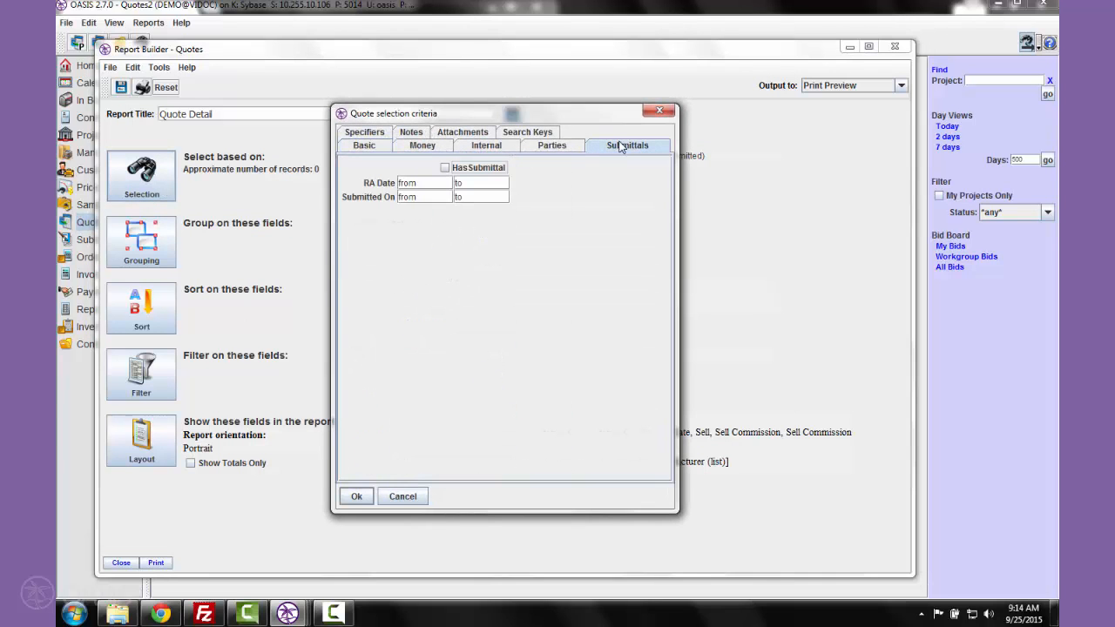
pyautogui.click(361, 135)
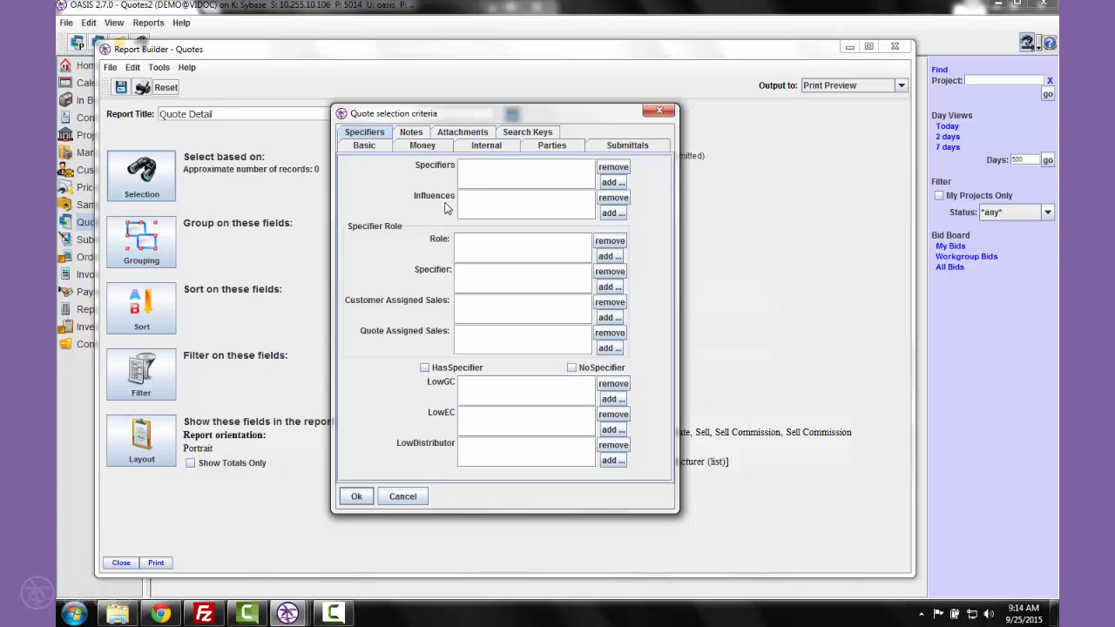
# Cancel the selection criteria and examine the specifiers in the Chicken-R-Us project's general information.
pyautogui.click(394, 498)
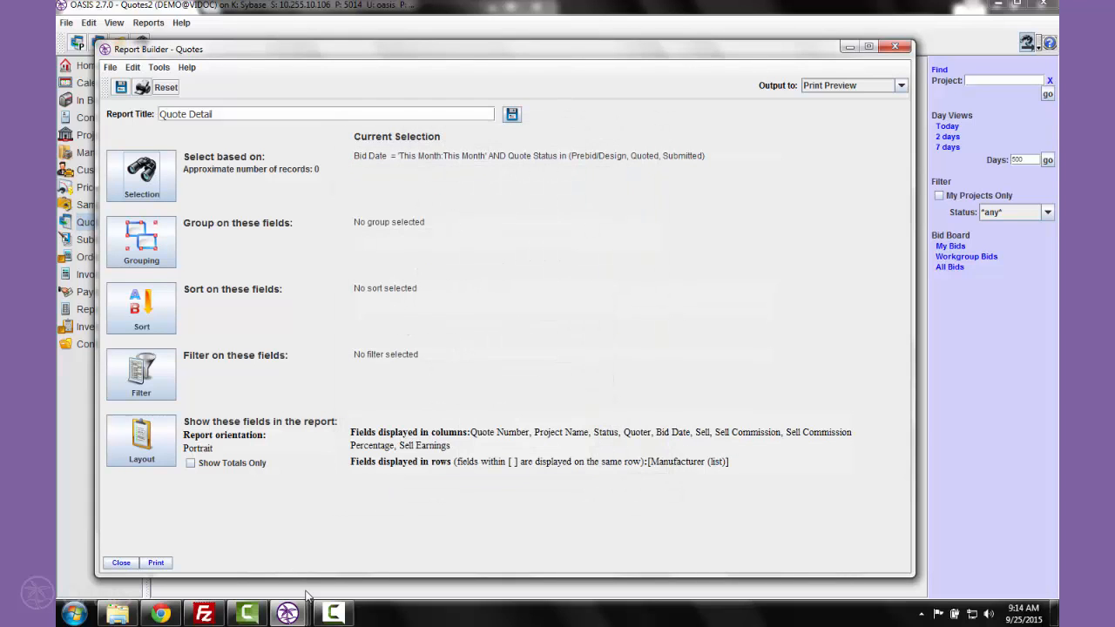
pyautogui.click(291, 612)
pyautogui.click(300, 551)
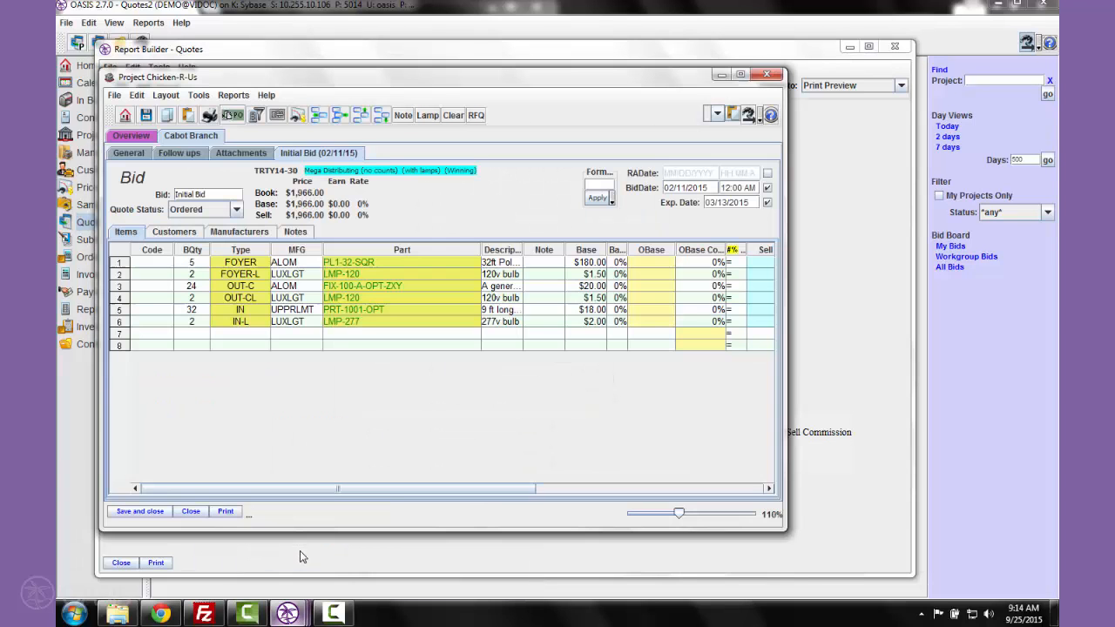
pyautogui.click(148, 154)
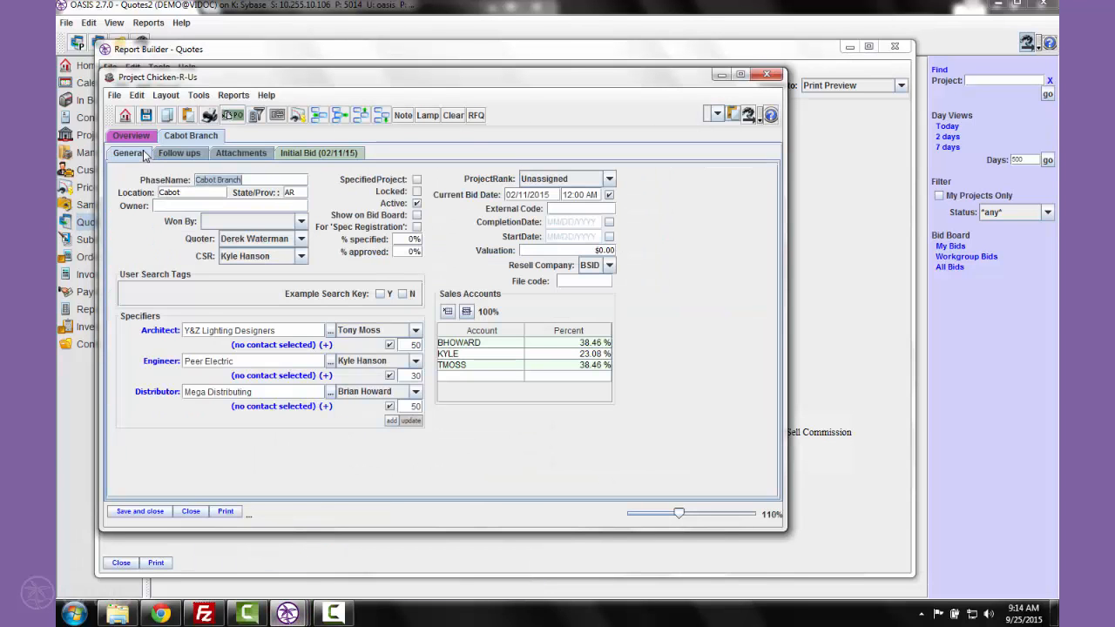
# Reopen the Specifiers selection criteria and view the available specifier roles without adding any.
pyautogui.click(253, 50)
pyautogui.click(139, 173)
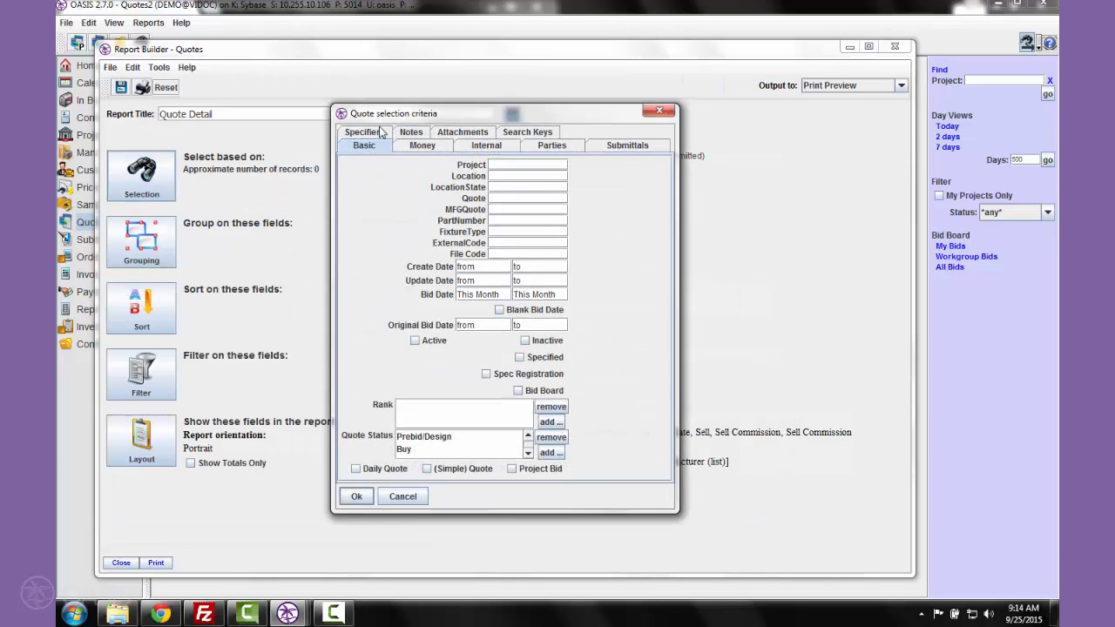
pyautogui.click(362, 132)
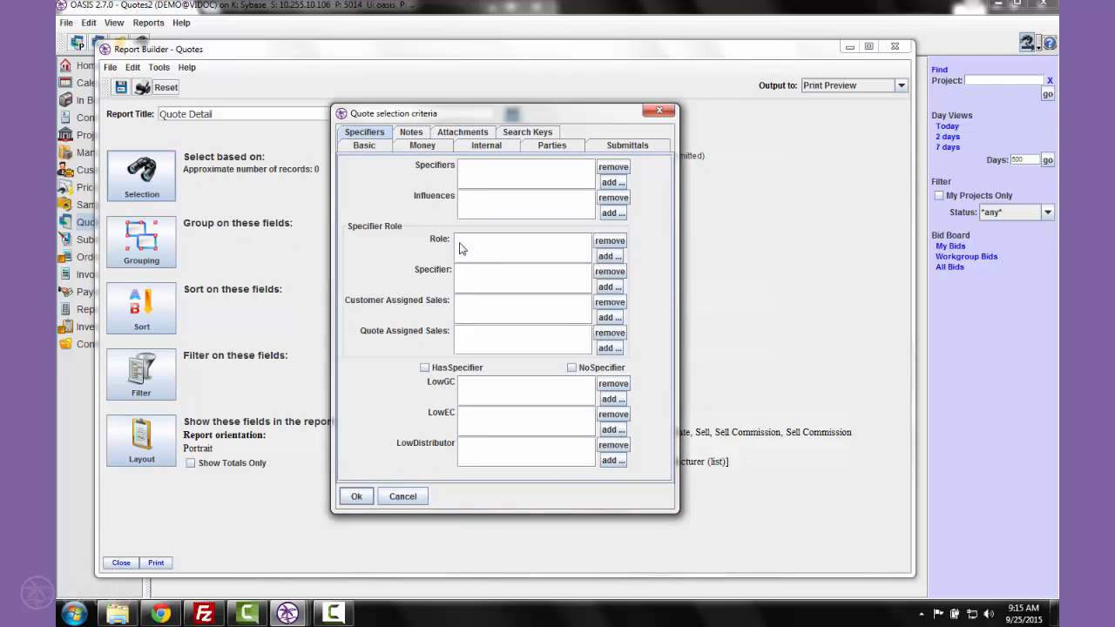
pyautogui.click(609, 256)
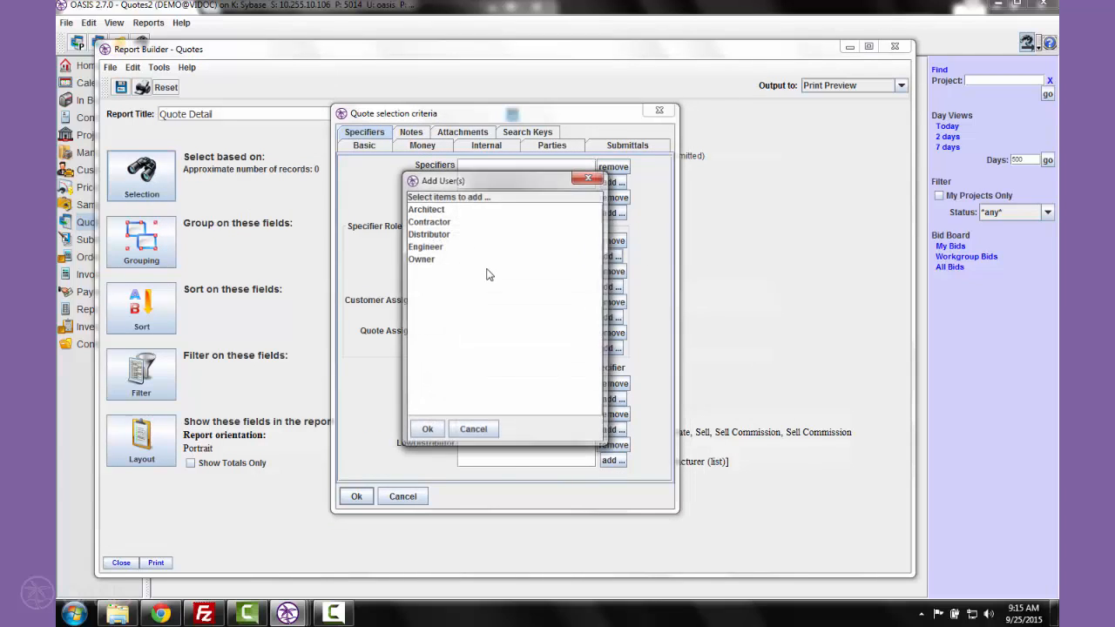
pyautogui.click(473, 430)
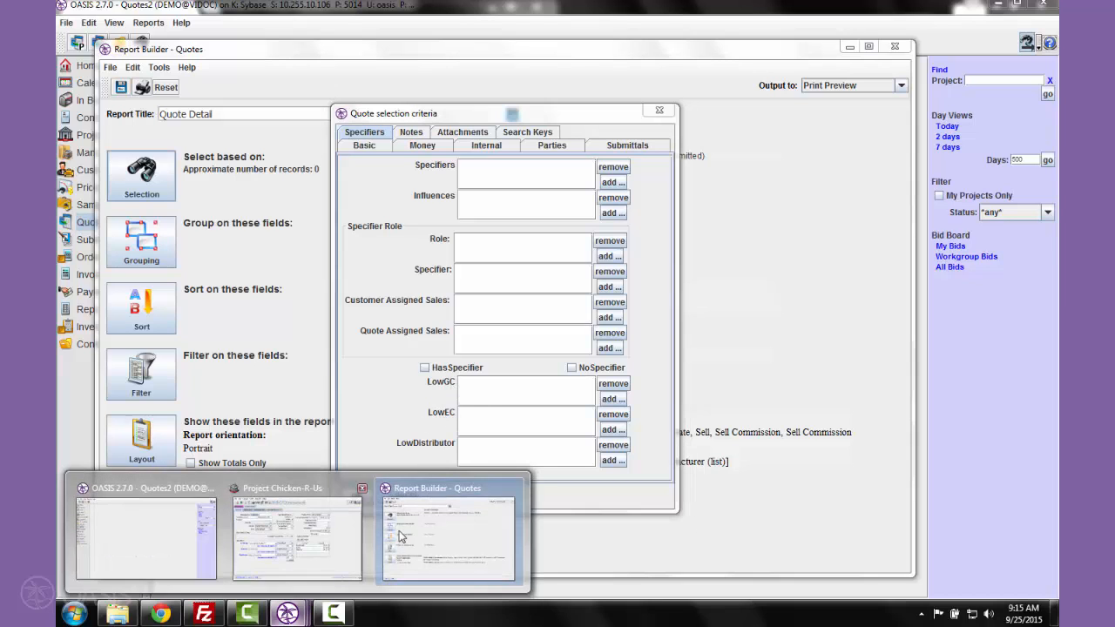
# Cancel the selection criteria, examine the GC, EC and LowDistributor follow-up fields in the Chicken-R-Us project, and close the project.
pyautogui.click(390, 503)
pyautogui.moveTo(287, 614)
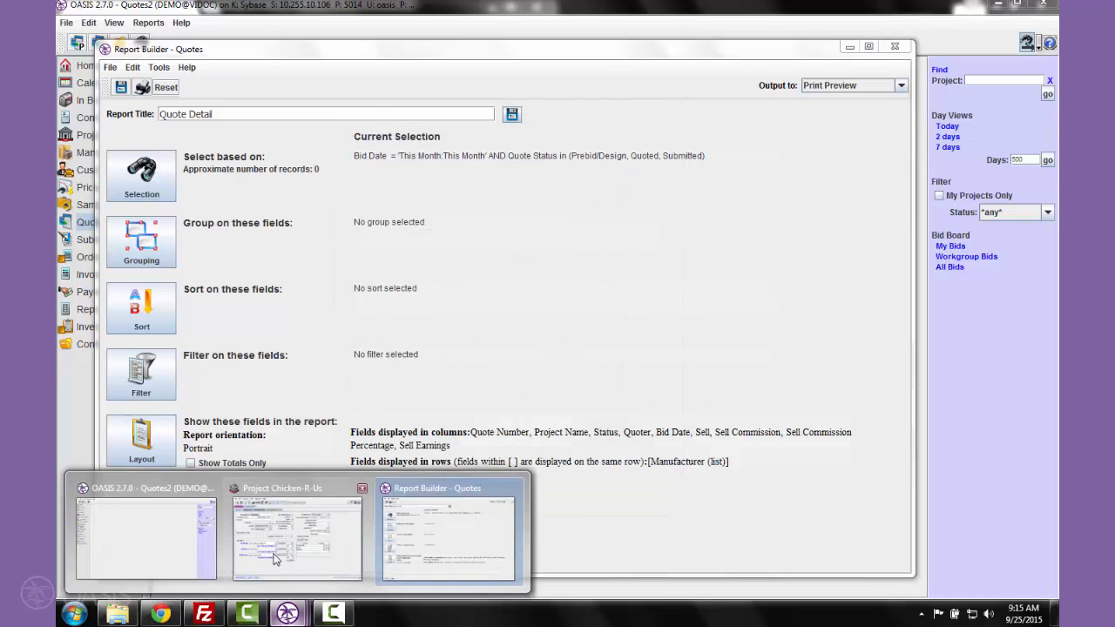
pyautogui.click(448, 533)
pyautogui.click(181, 154)
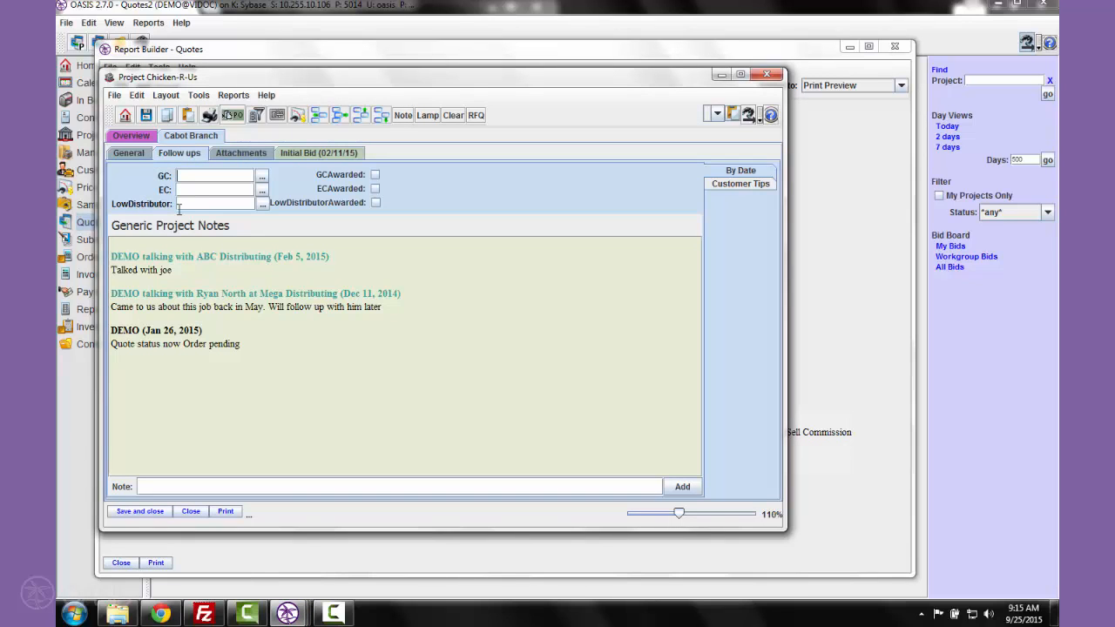
pyautogui.click(190, 512)
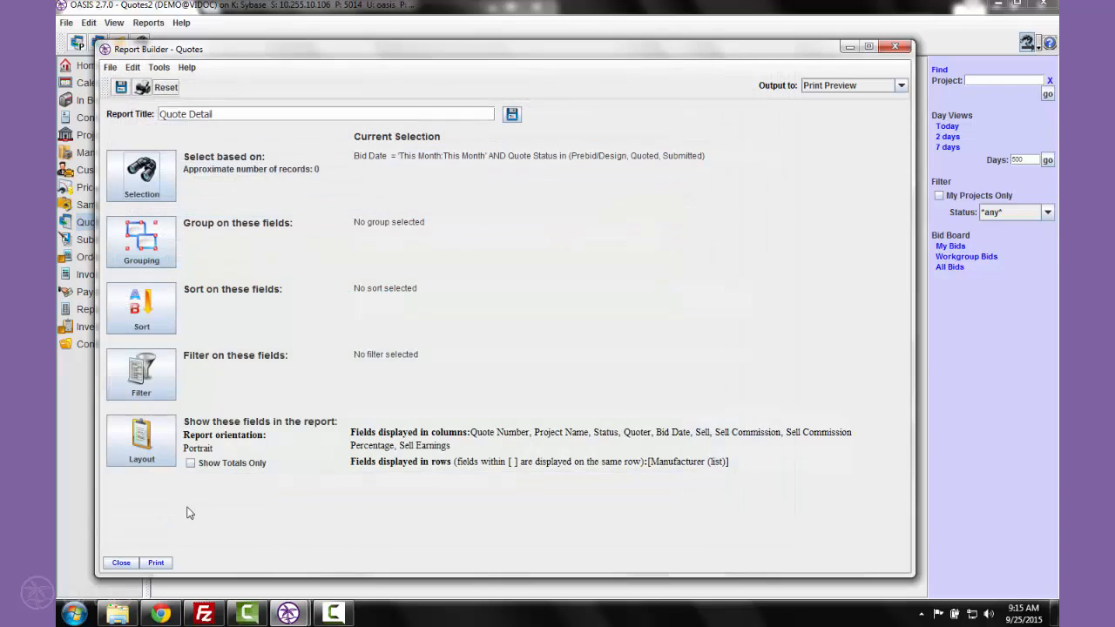
# Display the Notes selection criteria, try a wildcard search text in the Notes field, and clear it.
pyautogui.click(147, 178)
pyautogui.click(413, 133)
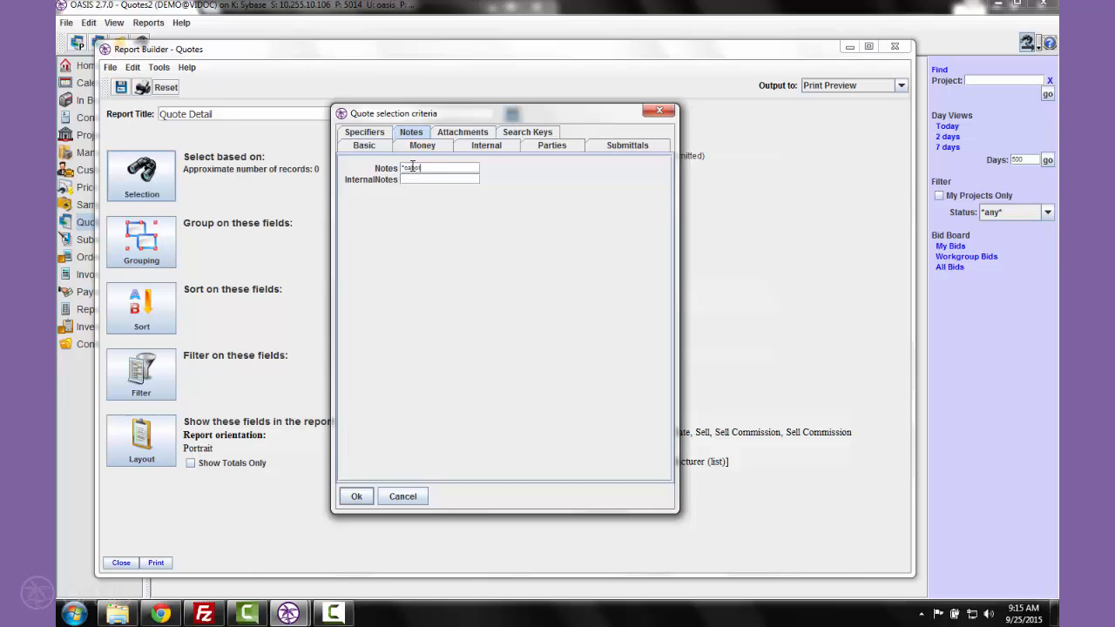
pyautogui.press('BackSpace')
pyautogui.press('BackSpace')
pyautogui.press('BackSpace')
pyautogui.press('BackSpace')
pyautogui.press('BackSpace')
pyautogui.press('BackSpace')
pyautogui.press('BackSpace')
# View the Attachments and Search Keys criteria, and cancel the selection criteria.
pyautogui.click(462, 132)
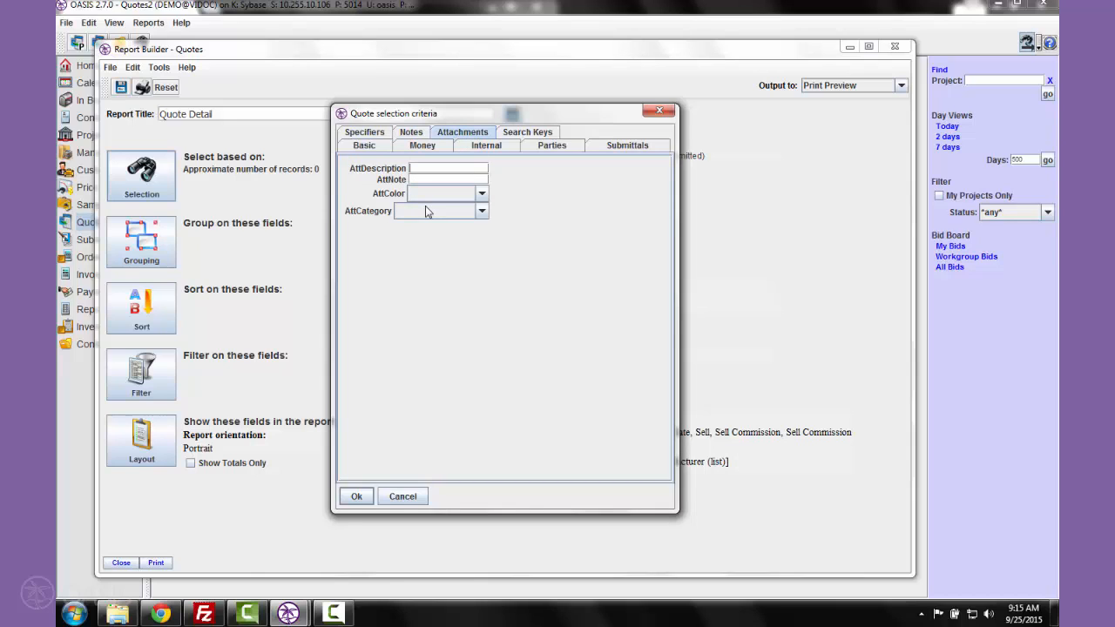
pyautogui.click(527, 133)
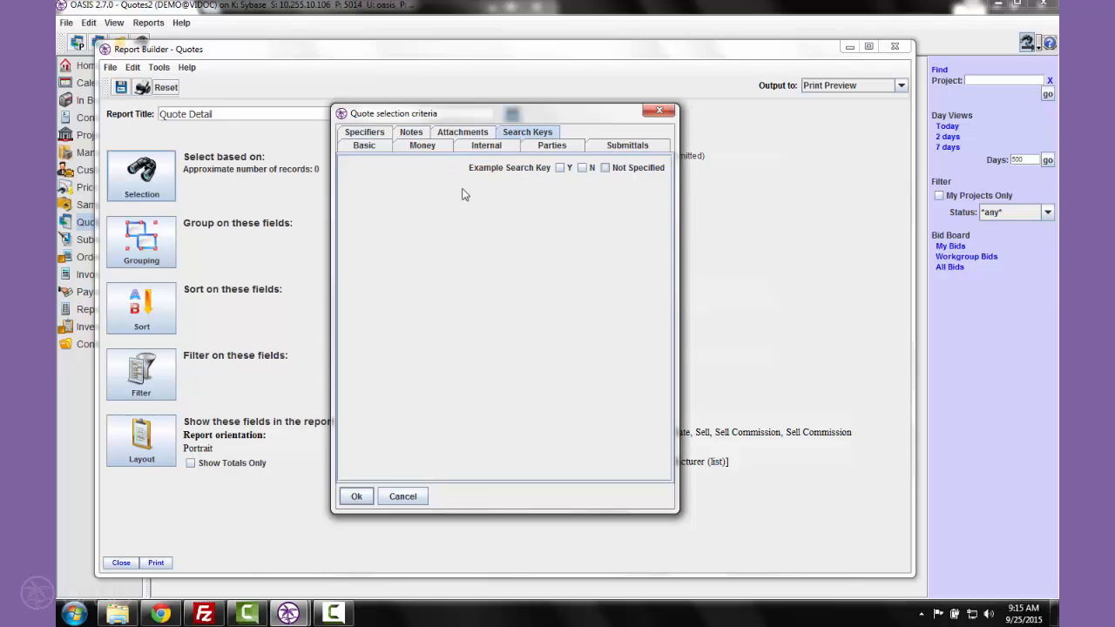
pyautogui.click(403, 497)
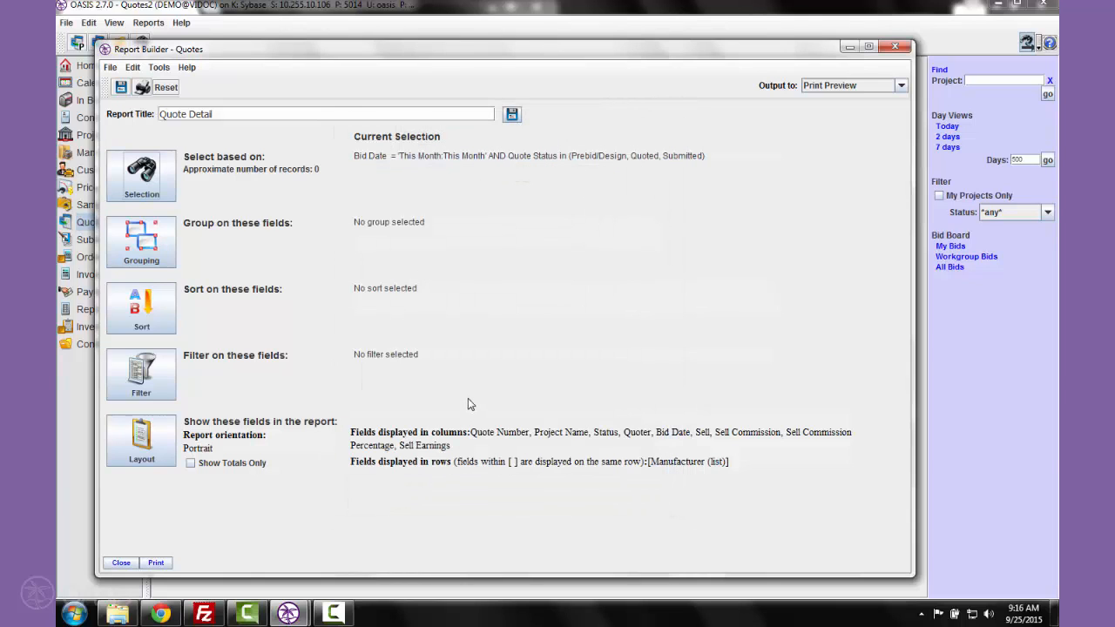
# Open the report's grouping definition and review the full list of fields that can be used for grouping.
pyautogui.click(135, 239)
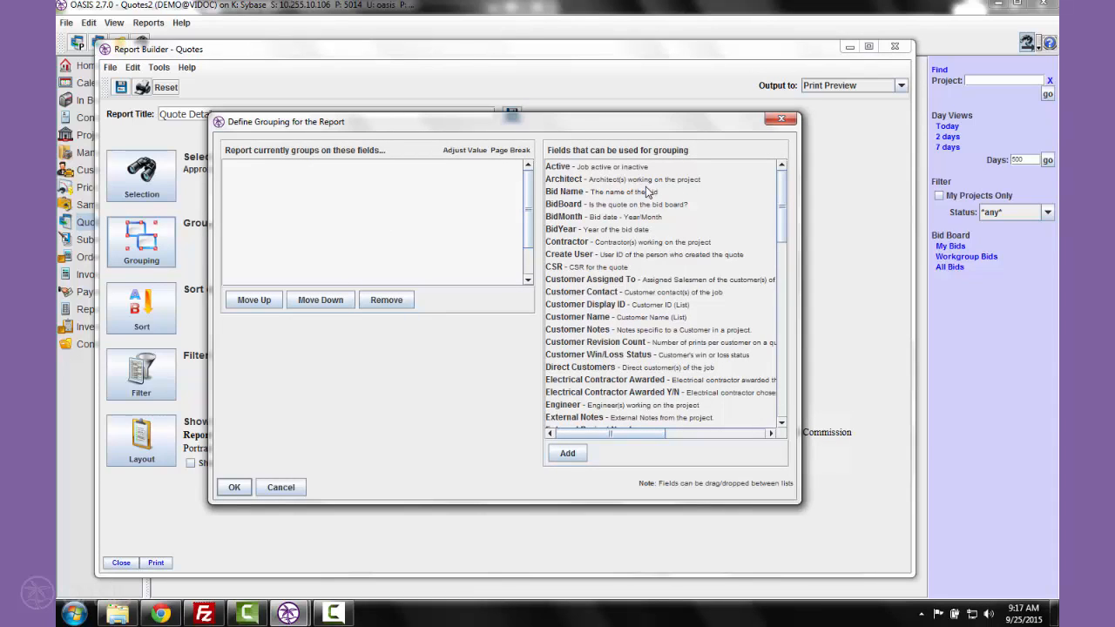
pyautogui.click(566, 170)
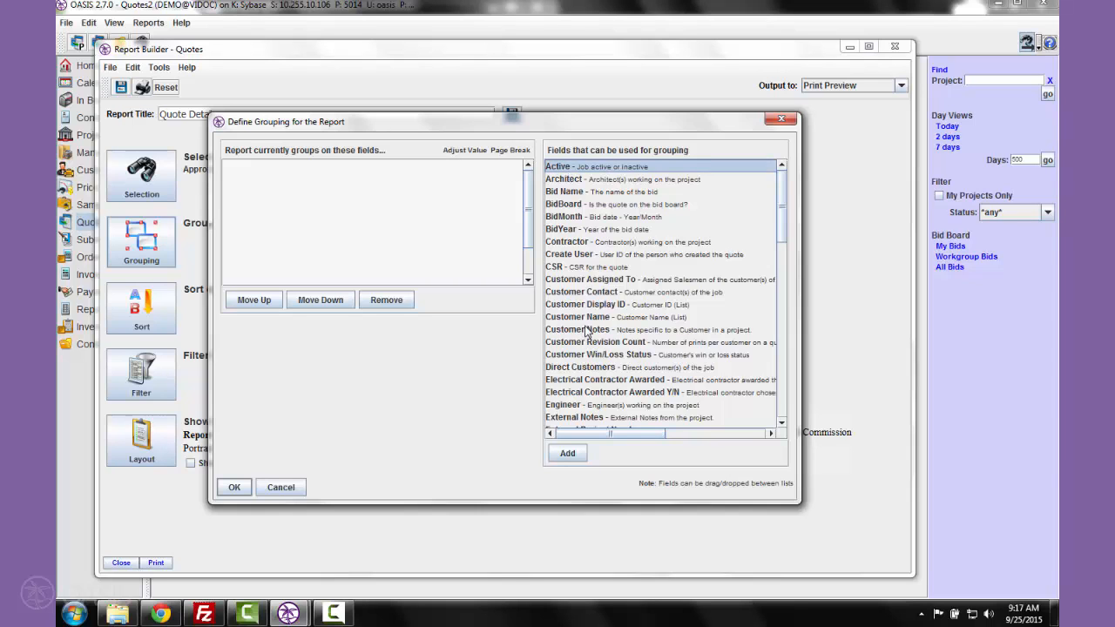
pyautogui.scroll(-7, 584, 331)
pyautogui.scroll(-10, 586, 331)
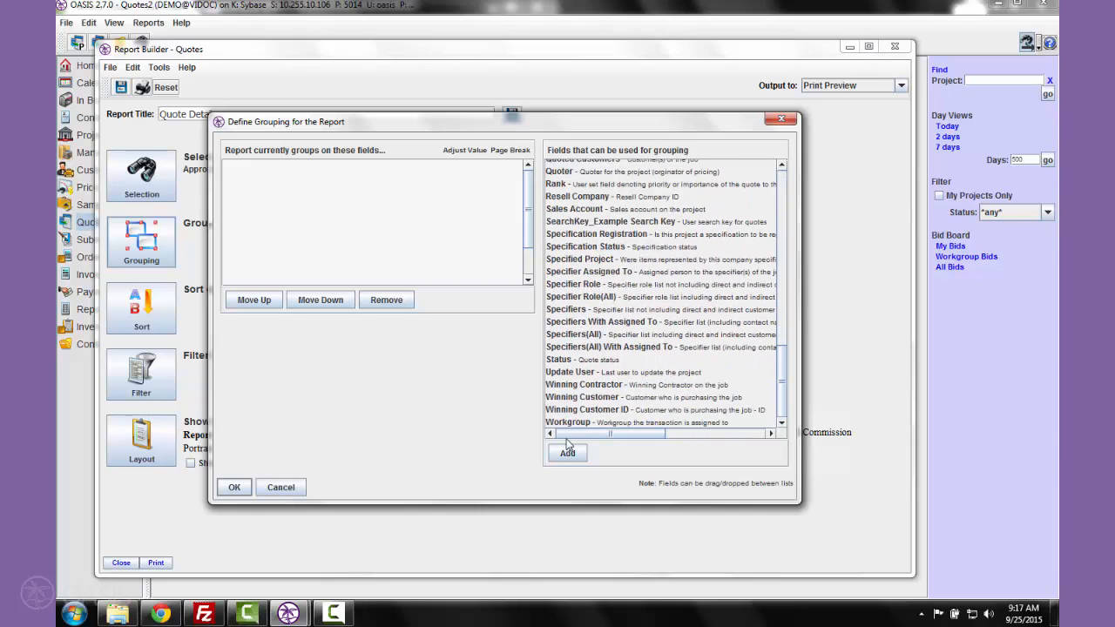
pyautogui.scroll(17, 606, 402)
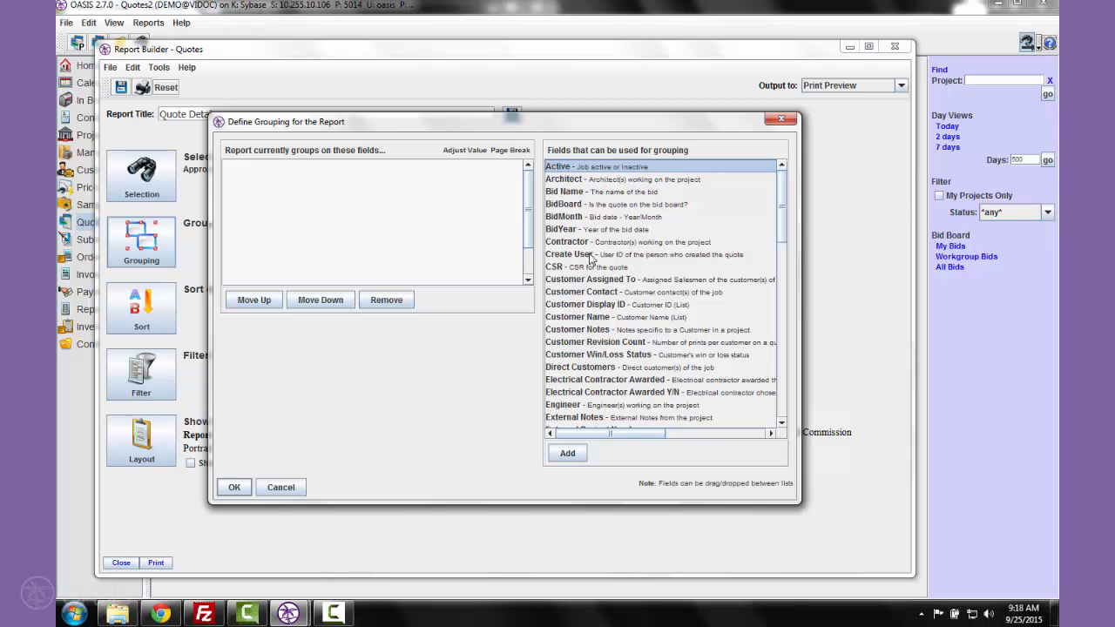
# Add Quoter as a grouping field and try to enable its Adjust Value option.
pyautogui.scroll(-15, 578, 294)
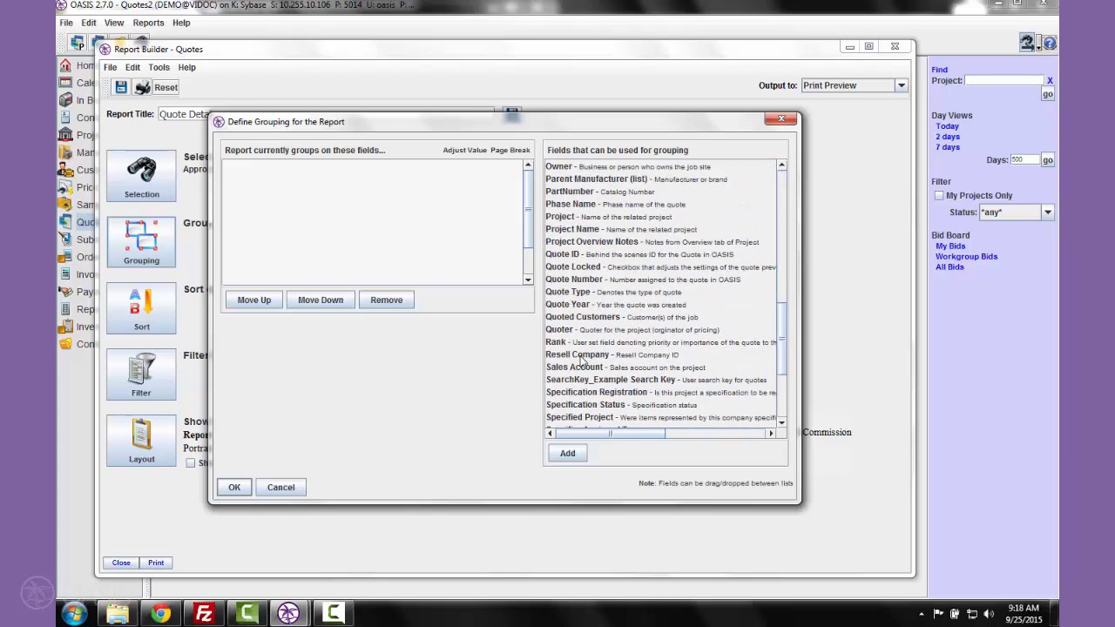
pyautogui.moveTo(564, 331); pyautogui.dragTo(452, 187)
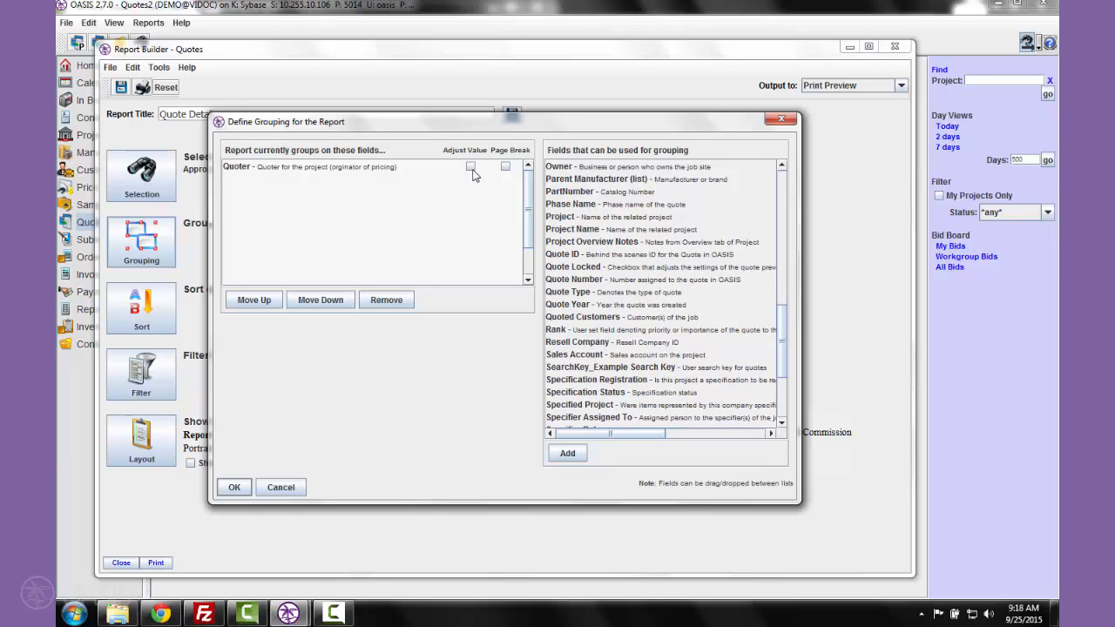
pyautogui.click(471, 167)
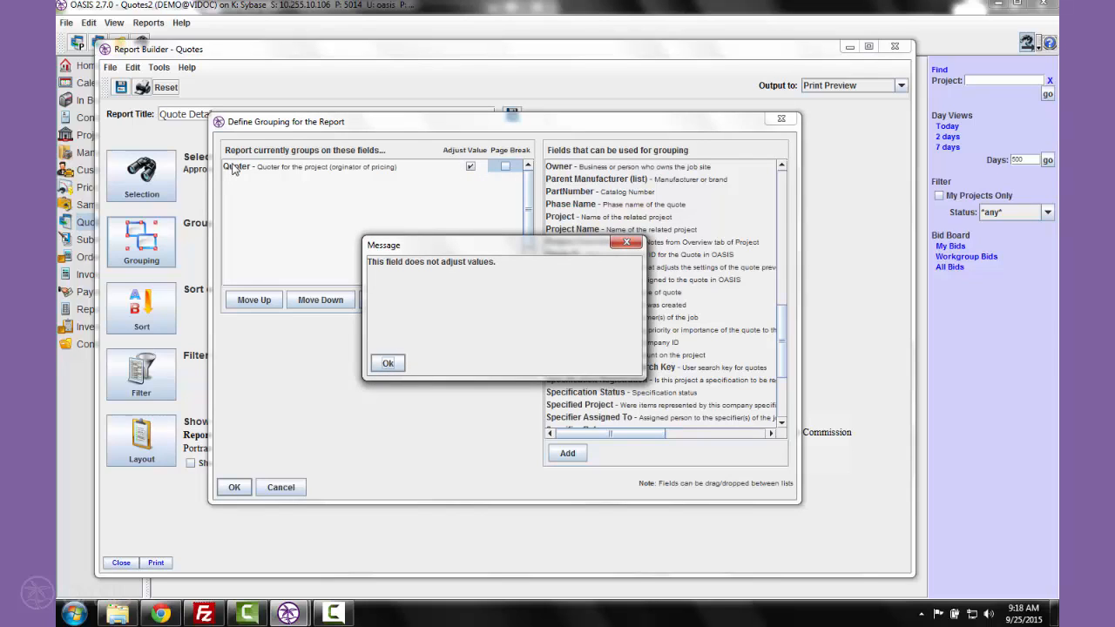
pyautogui.click(388, 364)
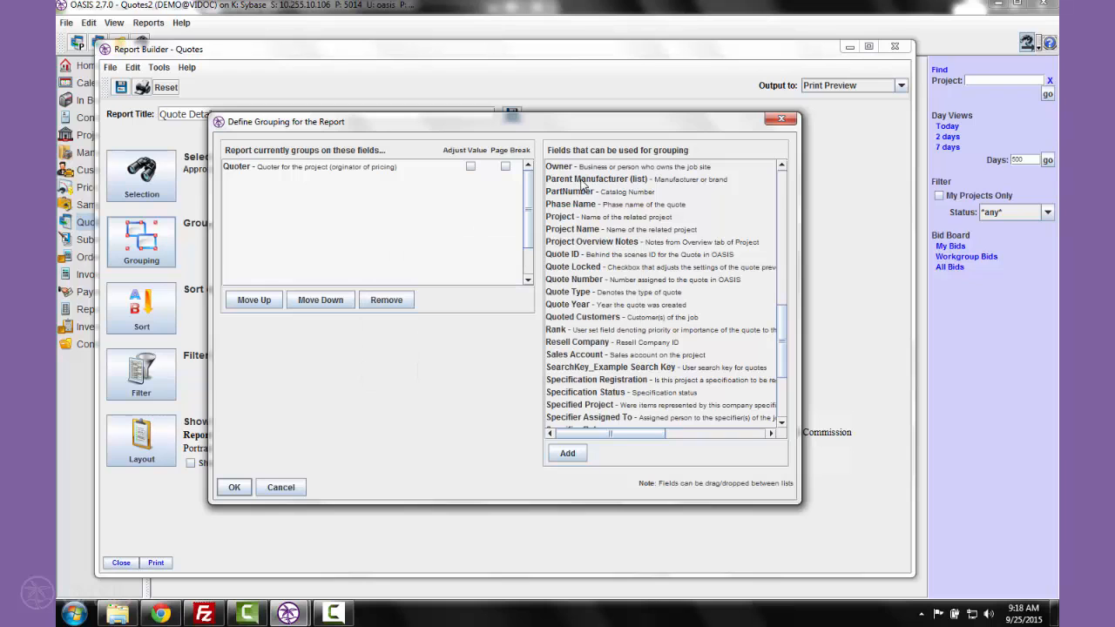
# Add Manufacturer (list) to the grouping fields and remove the Quoter grouping.
pyautogui.scroll(5, 585, 185)
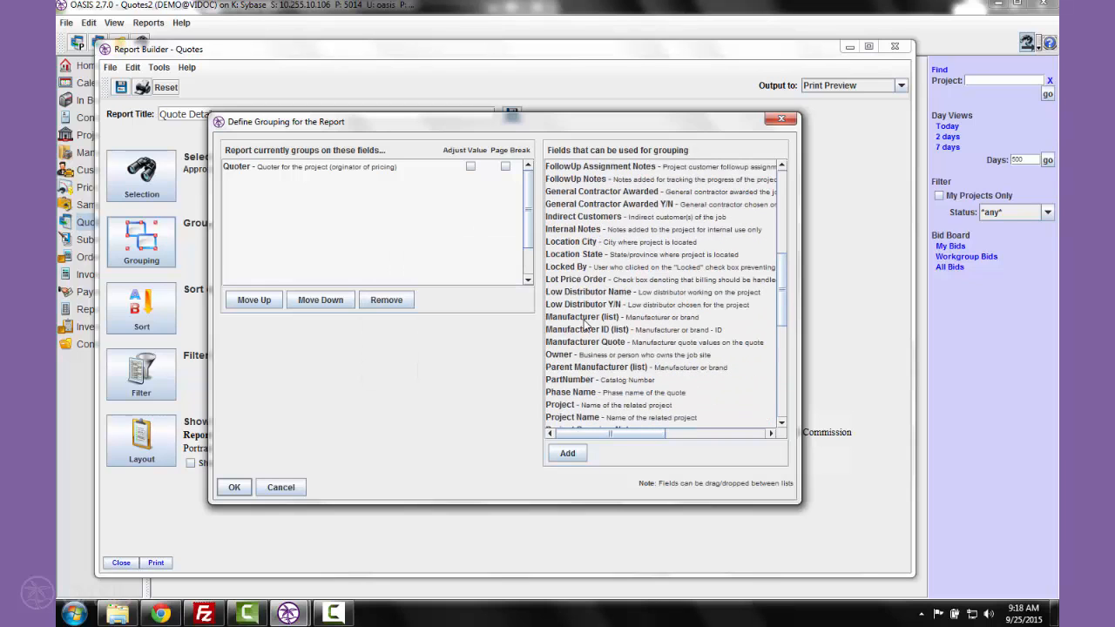
pyautogui.moveTo(585, 321); pyautogui.dragTo(399, 258)
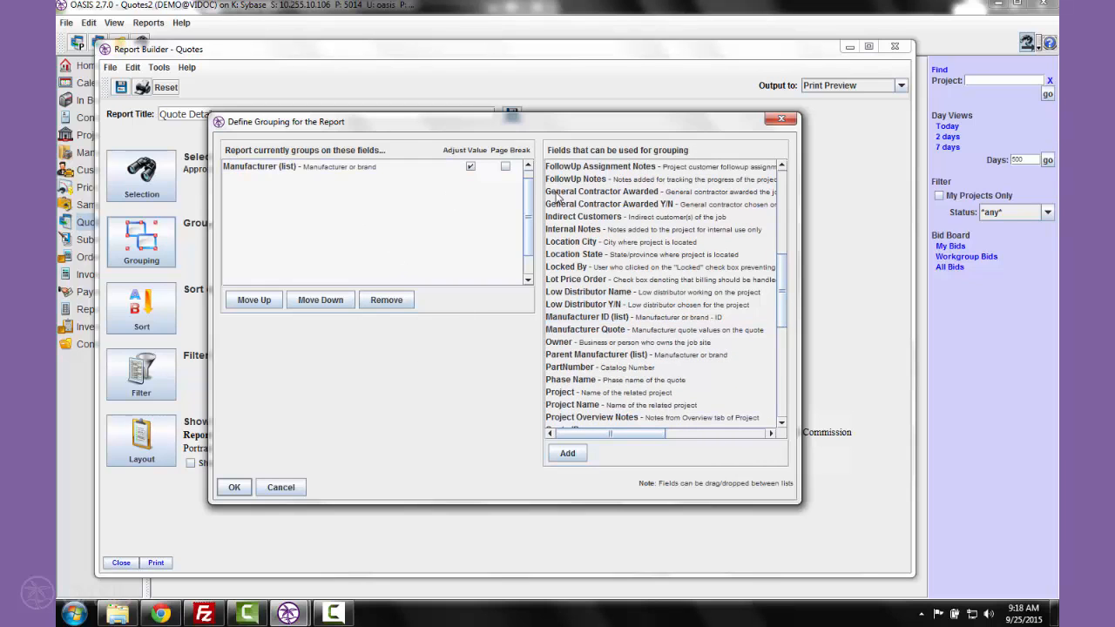
pyautogui.click(529, 165)
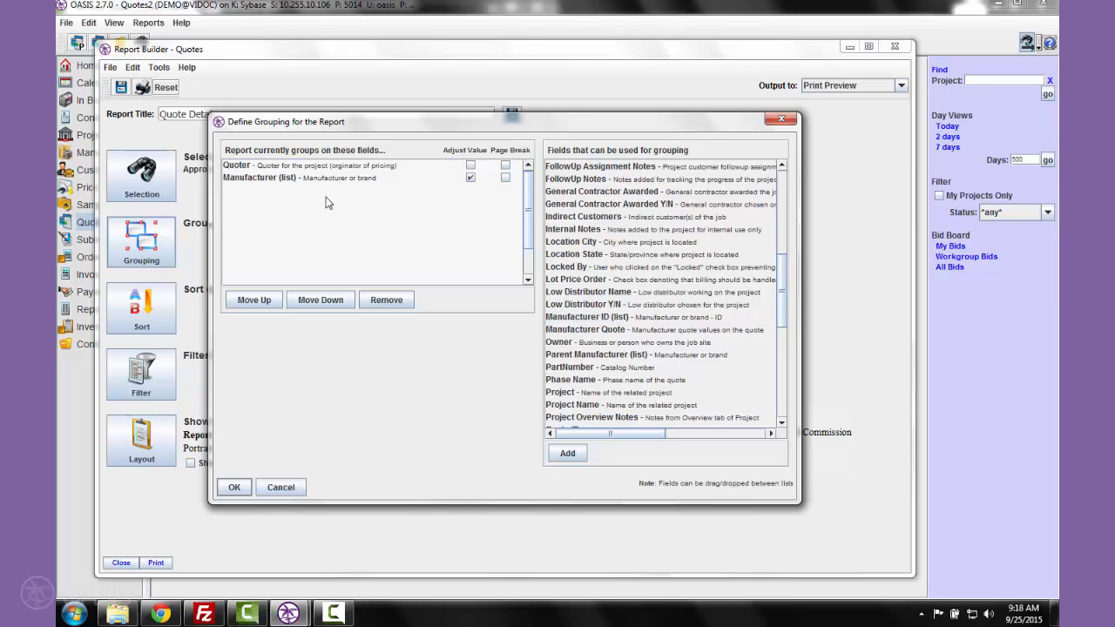
pyautogui.click(305, 165)
pyautogui.click(386, 300)
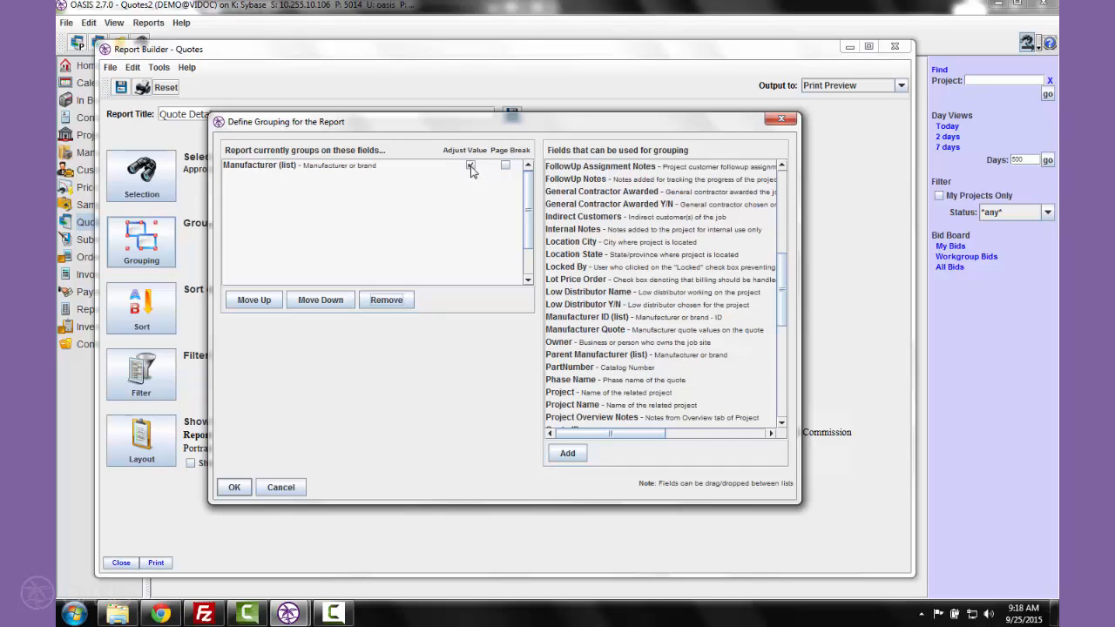
# Disable Adjust Value for the Manufacturer (list) grouping, and switch its Page Break option on and off again.
pyautogui.click(257, 170)
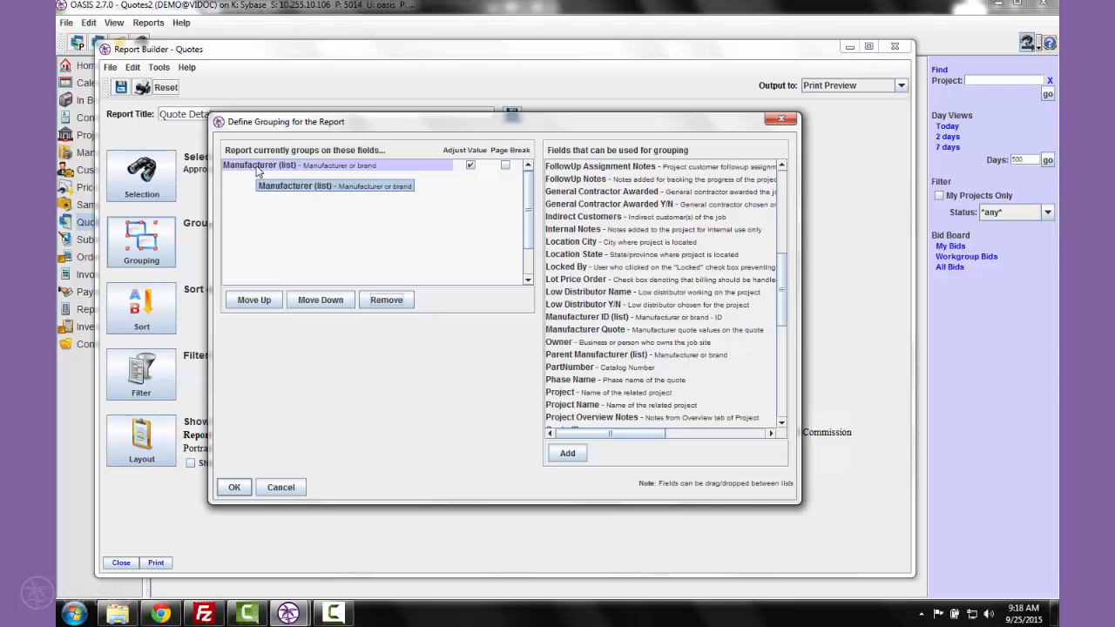
pyautogui.click(469, 165)
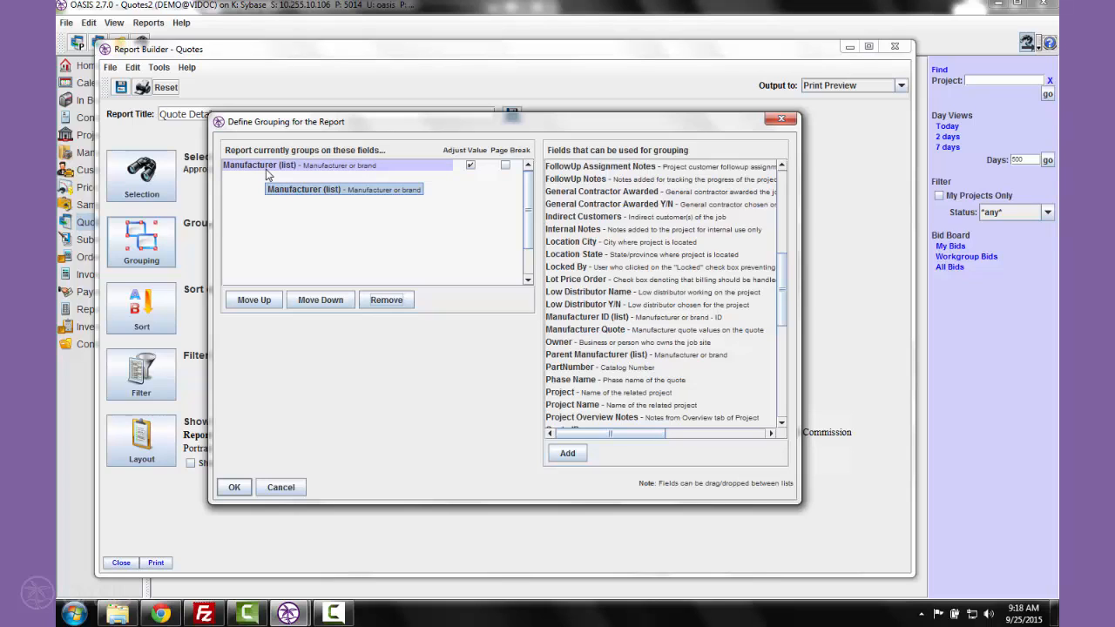
pyautogui.click(470, 165)
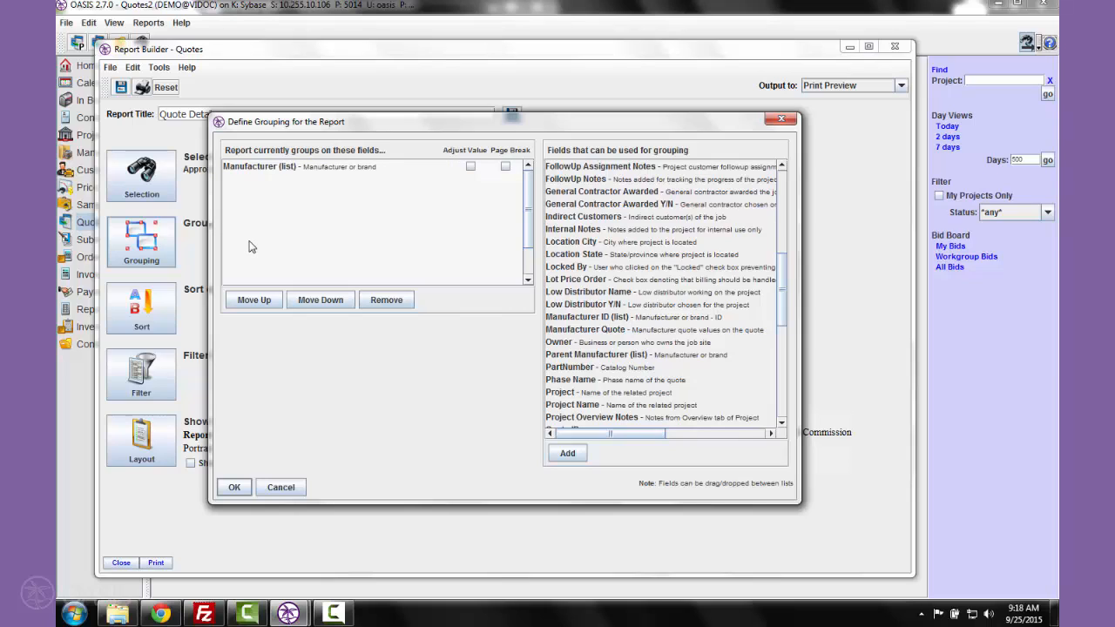
pyautogui.click(505, 166)
pyautogui.click(267, 169)
pyautogui.moveTo(266, 169); pyautogui.dragTo(280, 167)
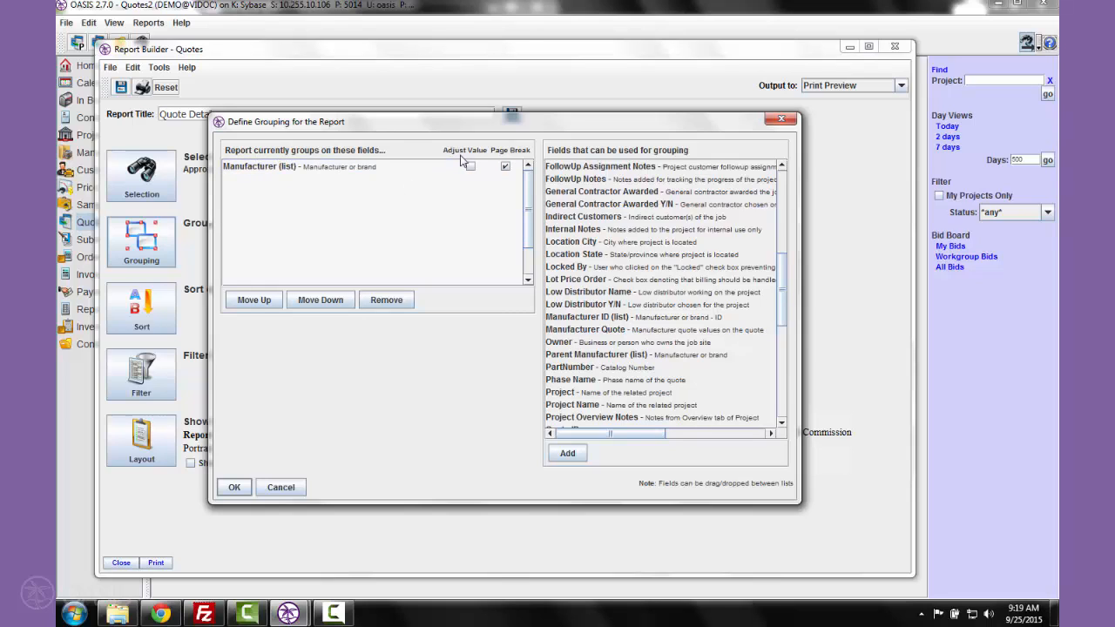
pyautogui.click(506, 167)
# Add Low Distributor Name as a second grouping field, look through the remaining fields, and cancel the grouping changes.
pyautogui.moveTo(582, 297); pyautogui.dragTo(388, 238)
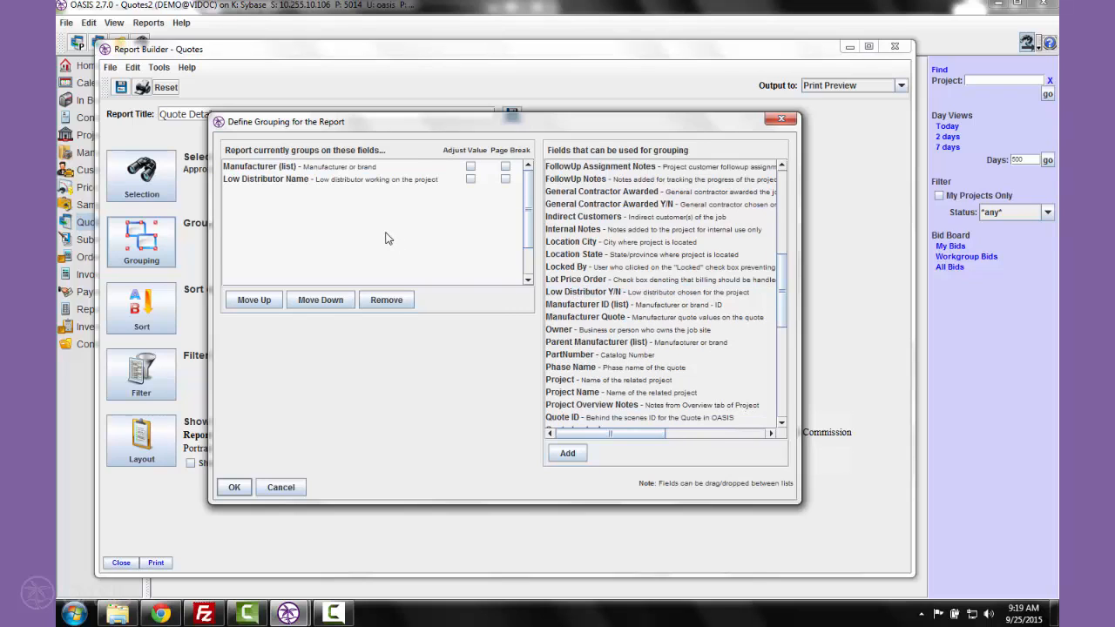
pyautogui.scroll(-8, 748, 324)
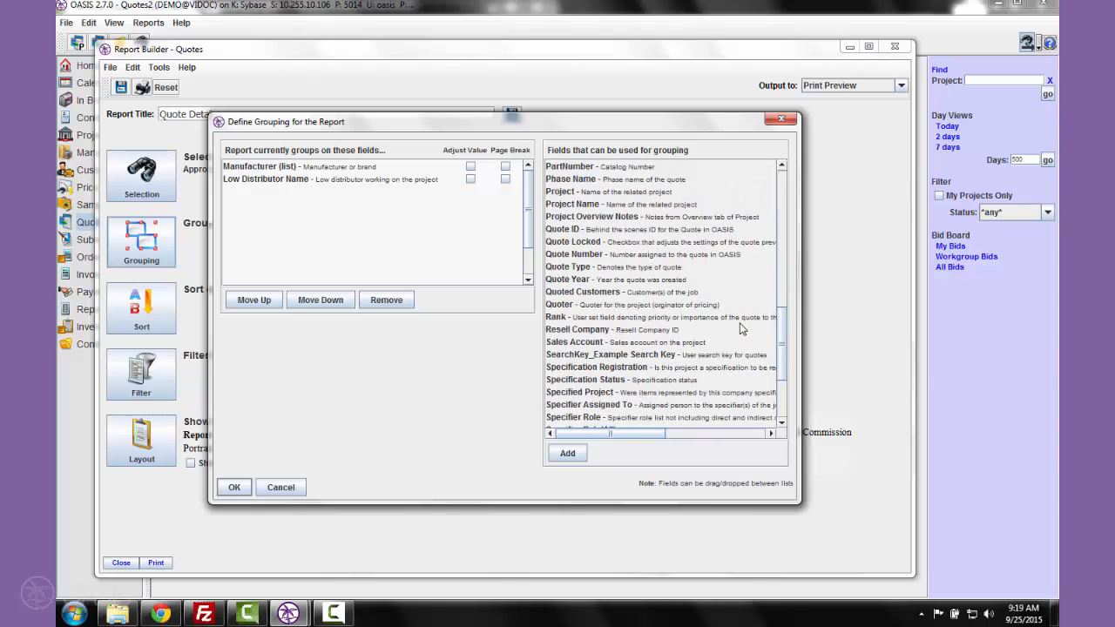
pyautogui.click(281, 487)
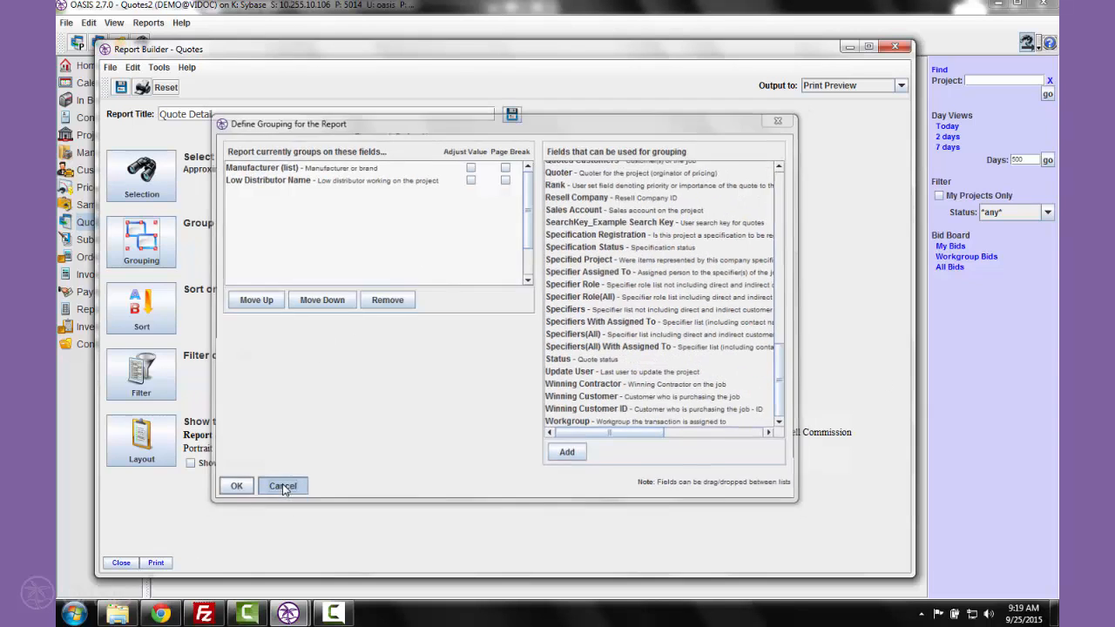
# Group the report on PartNumber with Adjust Value enabled and accept the grouping.
pyautogui.click(157, 328)
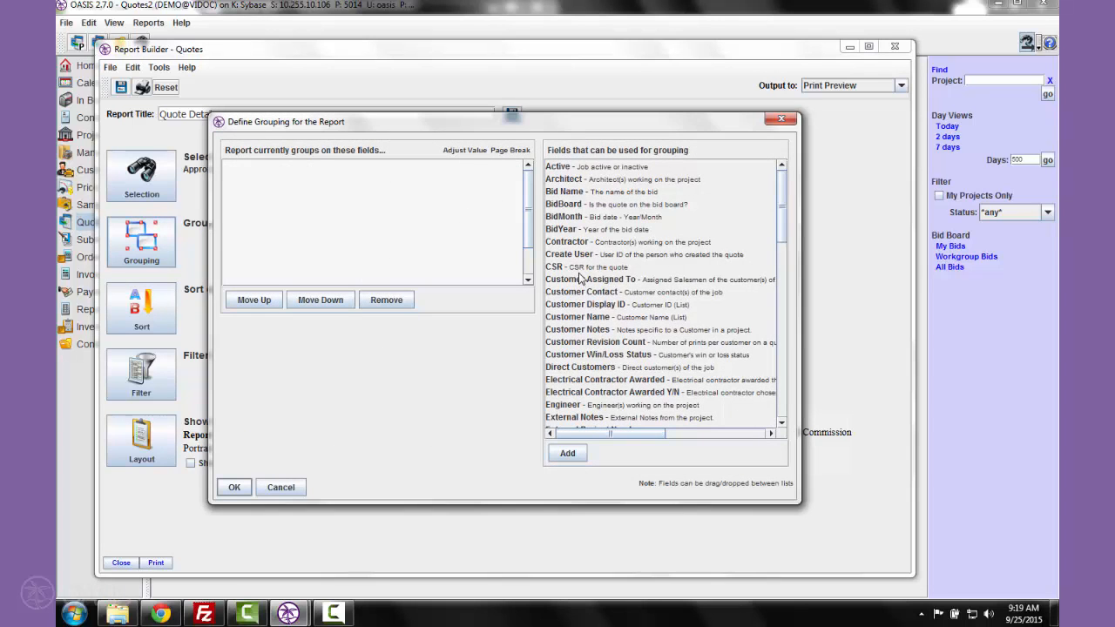
pyautogui.scroll(-8, 610, 348)
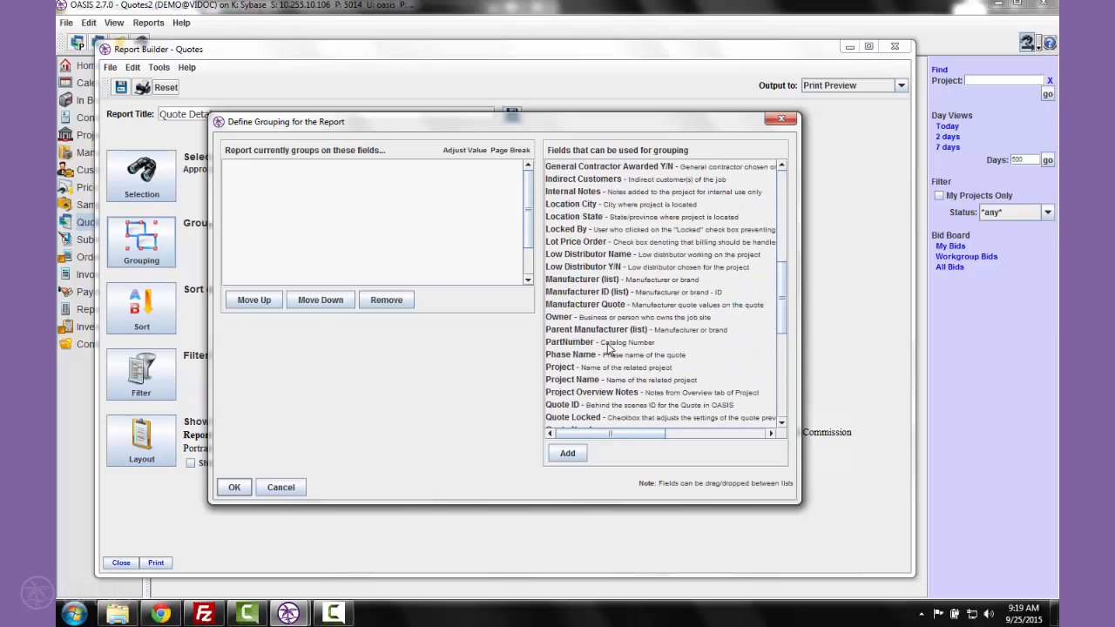
pyautogui.moveTo(610, 349); pyautogui.dragTo(346, 242)
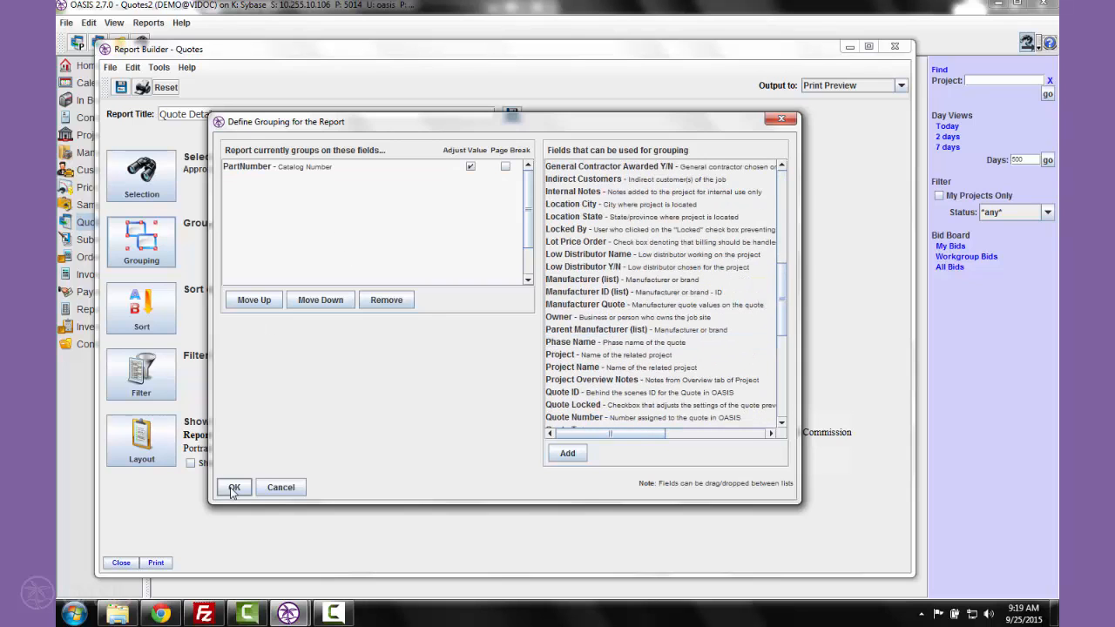
pyautogui.click(234, 488)
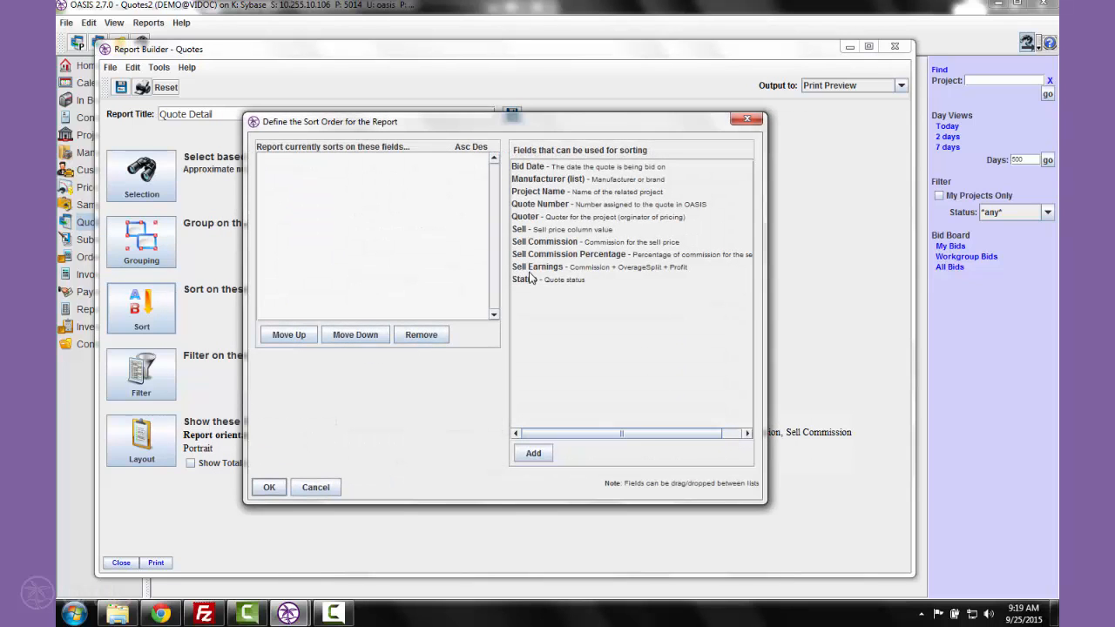
# Review the fields available for sorting and the Part Number filter, closing both without making changes.
pyautogui.click(322, 491)
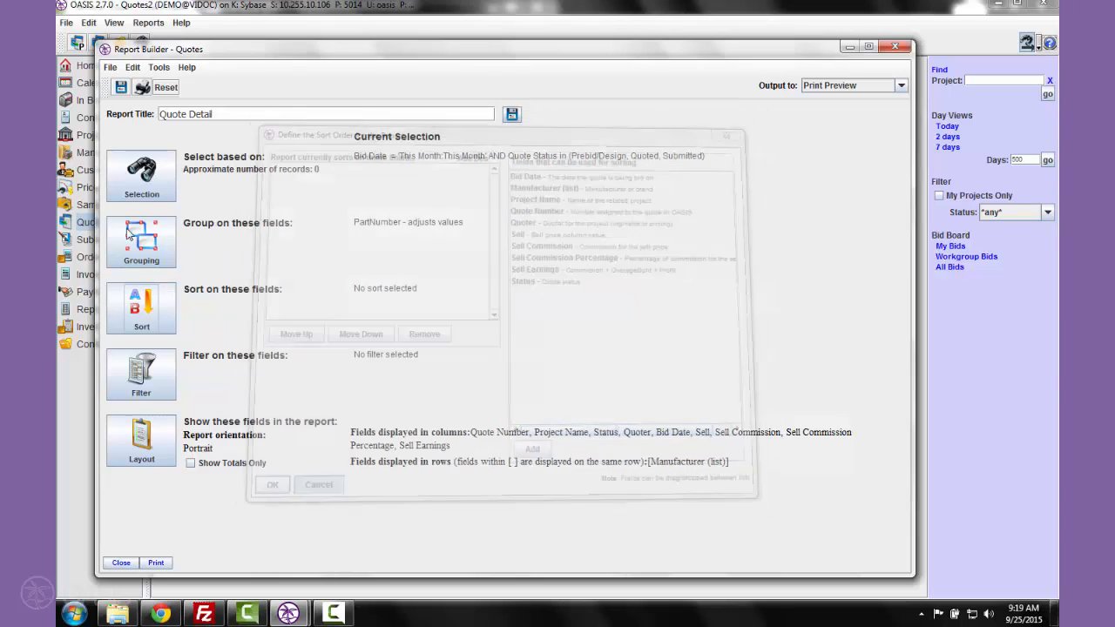
pyautogui.click(144, 310)
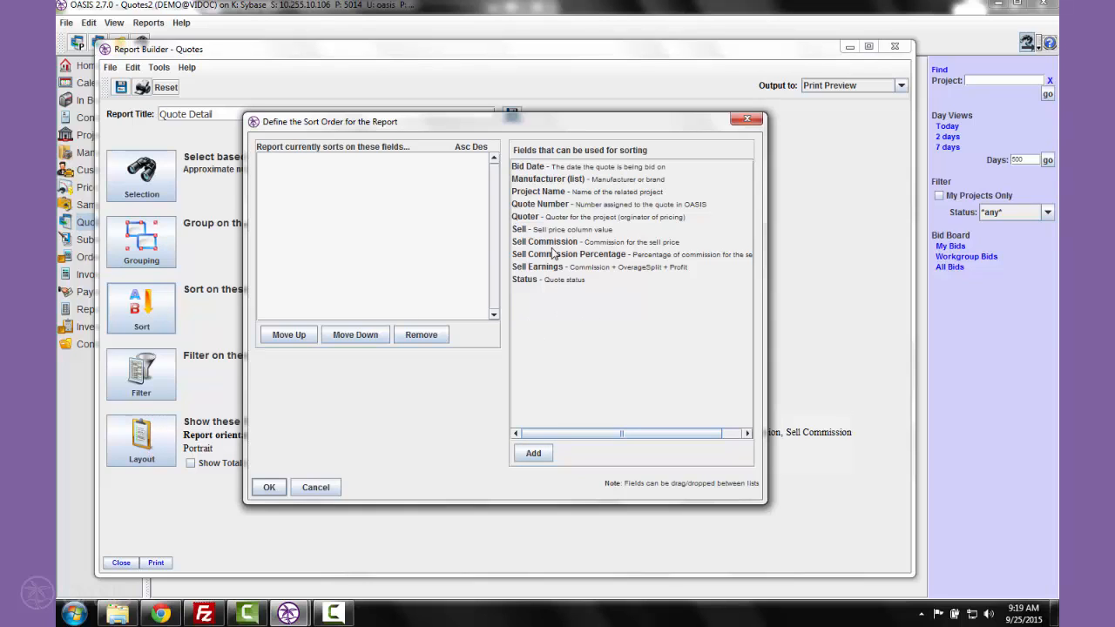
pyautogui.click(301, 488)
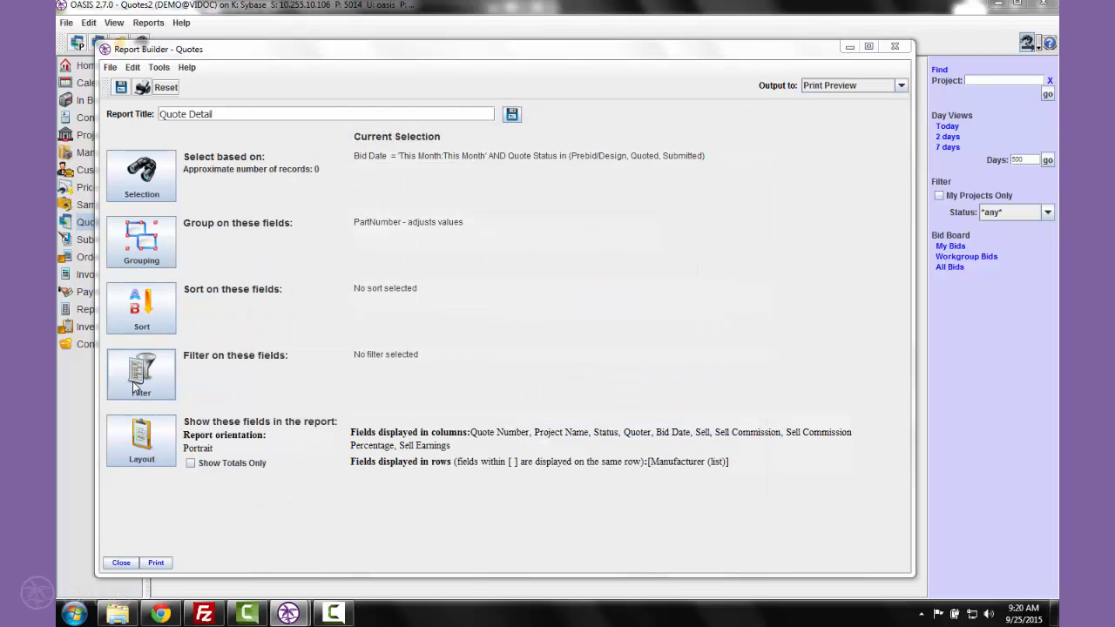
pyautogui.click(132, 382)
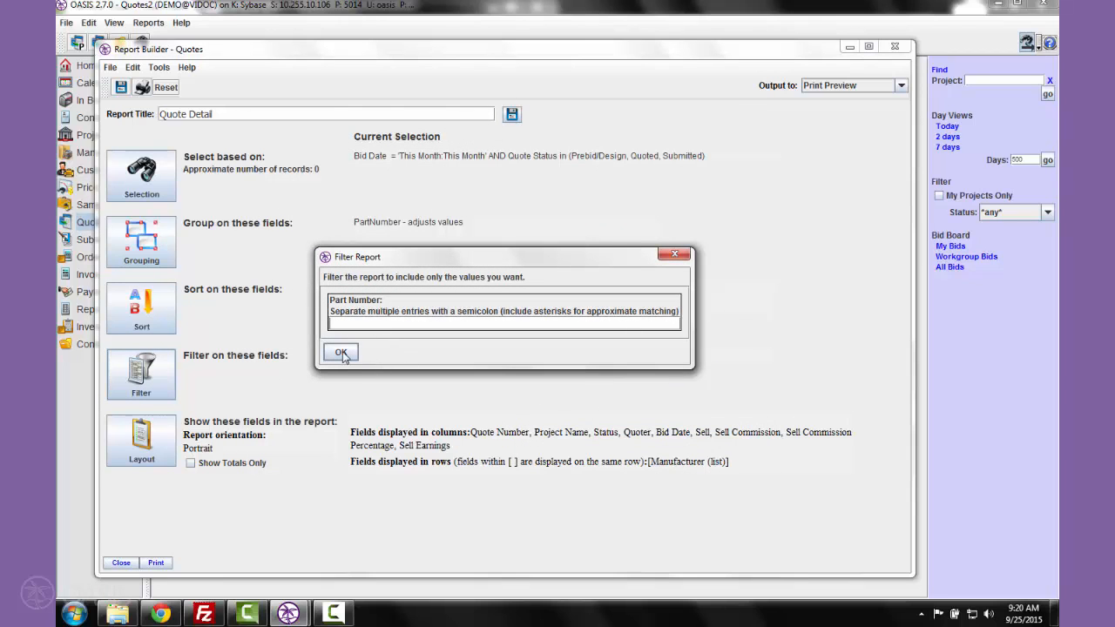
pyautogui.click(675, 253)
# Add Engineer as a second grouping field after PartNumber and accept the grouping.
pyautogui.click(141, 242)
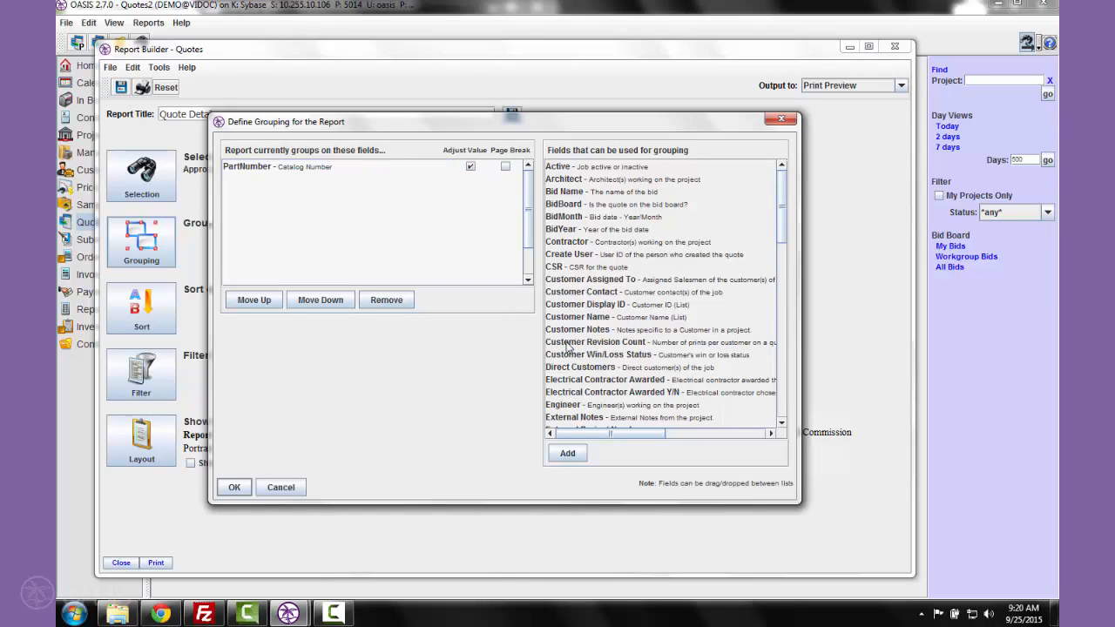
pyautogui.moveTo(571, 412); pyautogui.dragTo(299, 224)
pyautogui.click(235, 487)
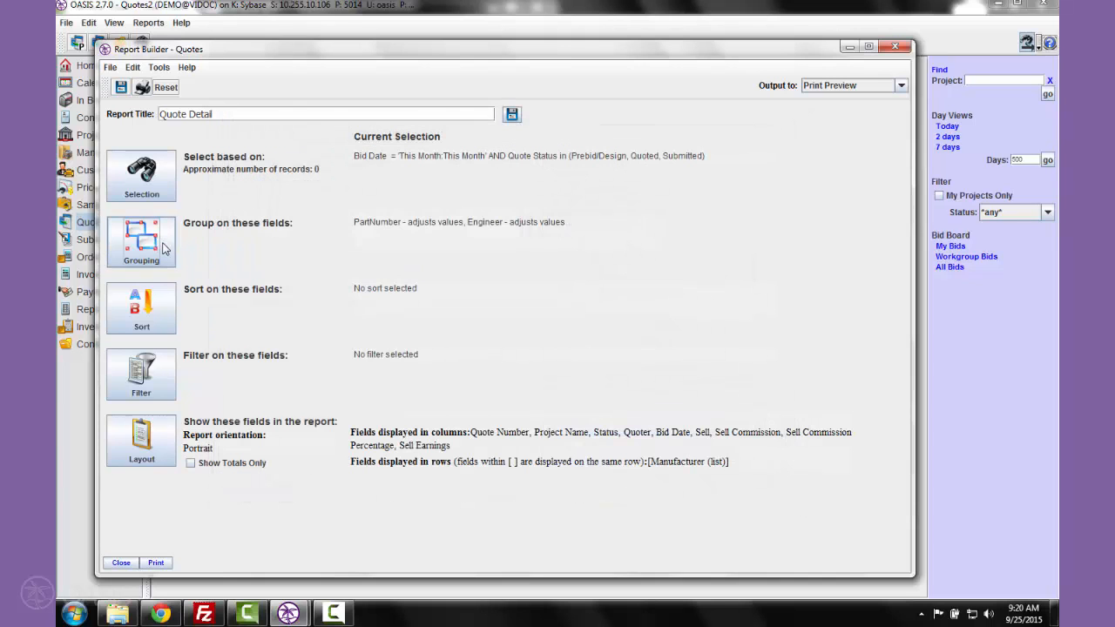
# Examine the Part Number and Engineer report filters and the customer picker, closing them without adding filter values.
pyautogui.click(141, 373)
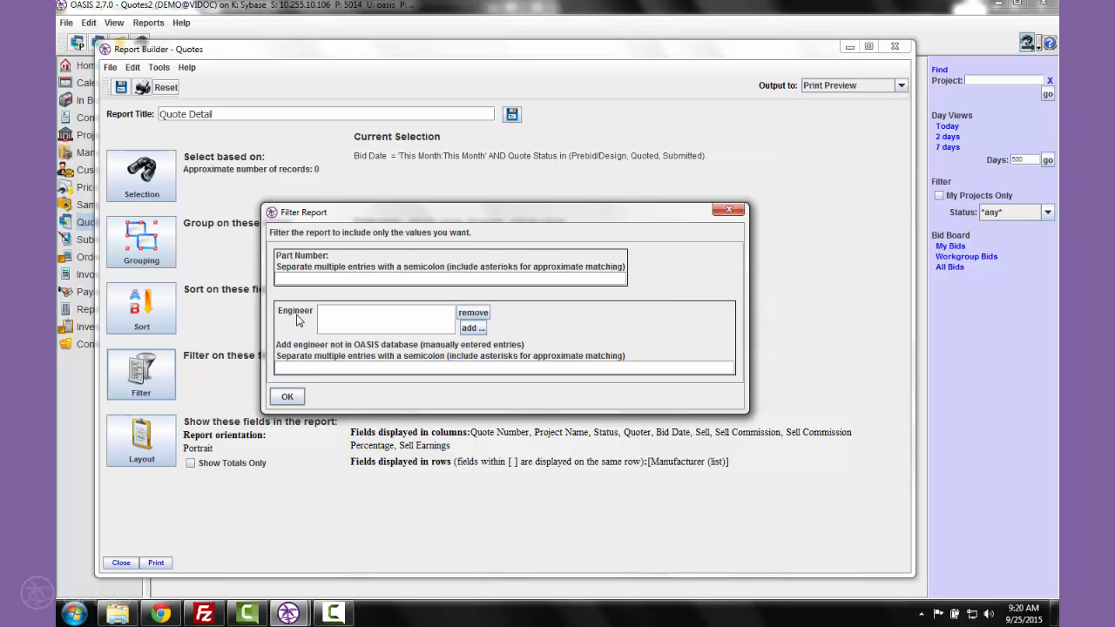
pyautogui.click(471, 328)
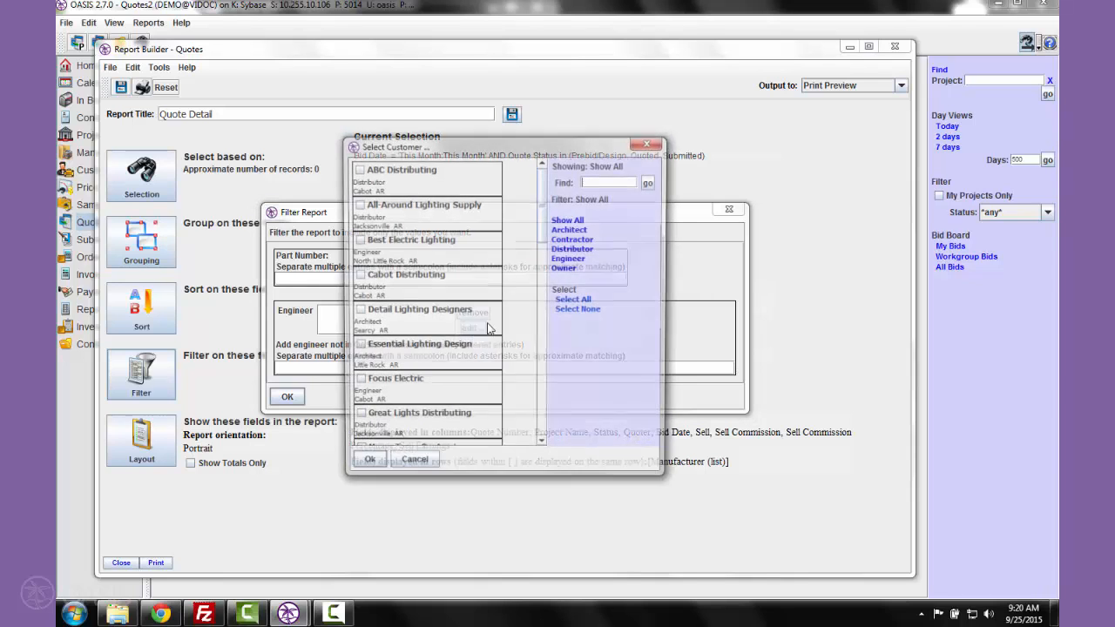
pyautogui.click(653, 143)
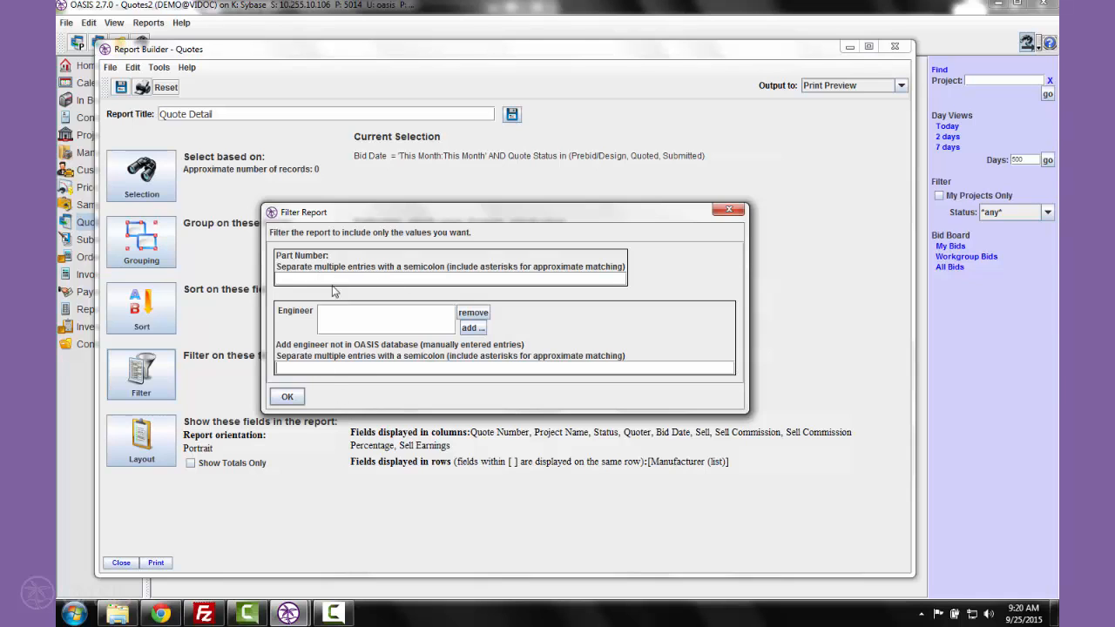
pyautogui.click(287, 398)
# Examine the fields that can be included in the report layout, then discard any layout changes.
pyautogui.click(141, 440)
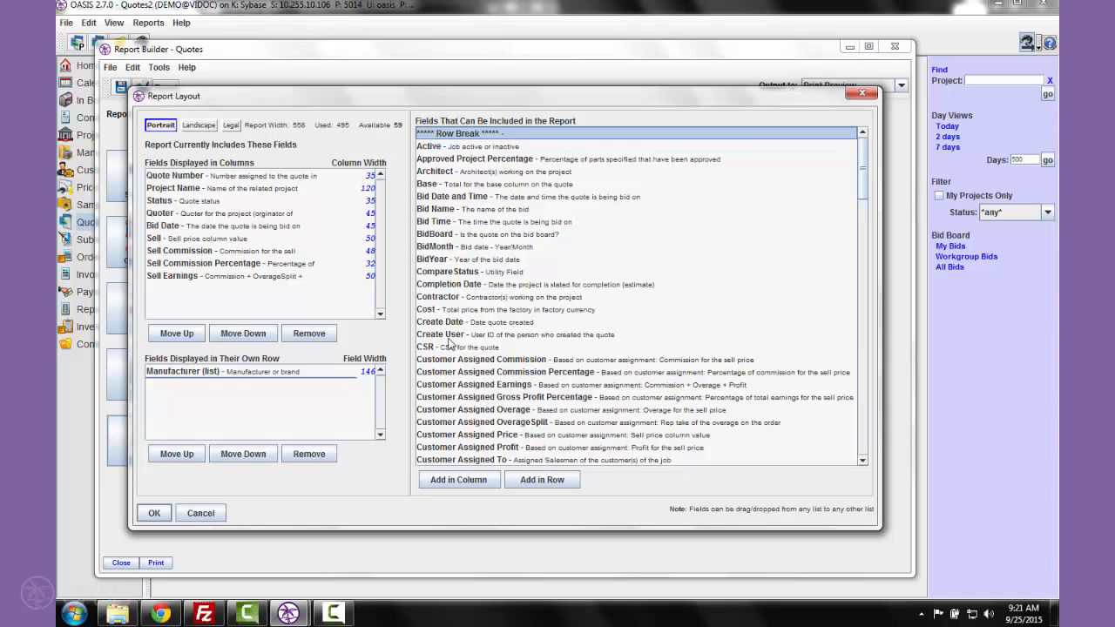
pyautogui.scroll(-15, 466, 240)
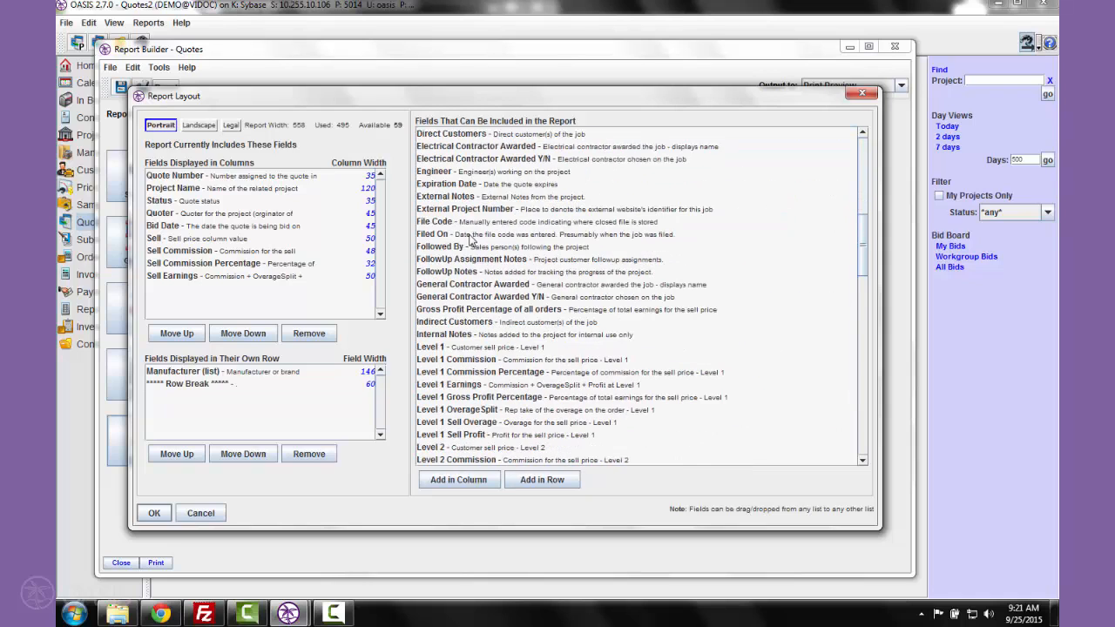
pyautogui.scroll(-3, 470, 240)
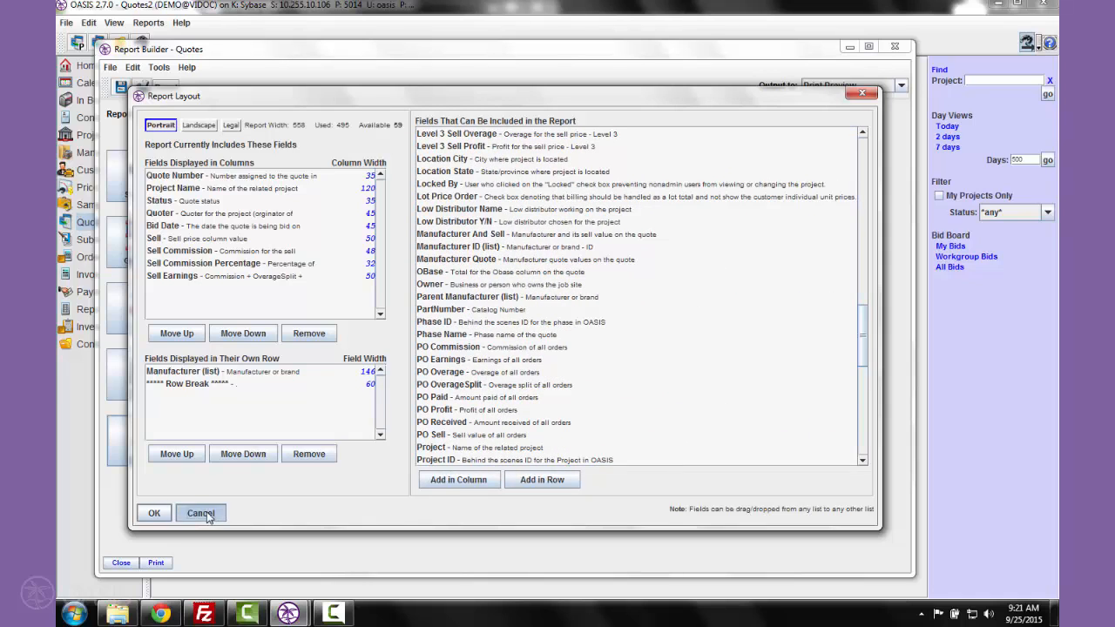
pyautogui.click(199, 513)
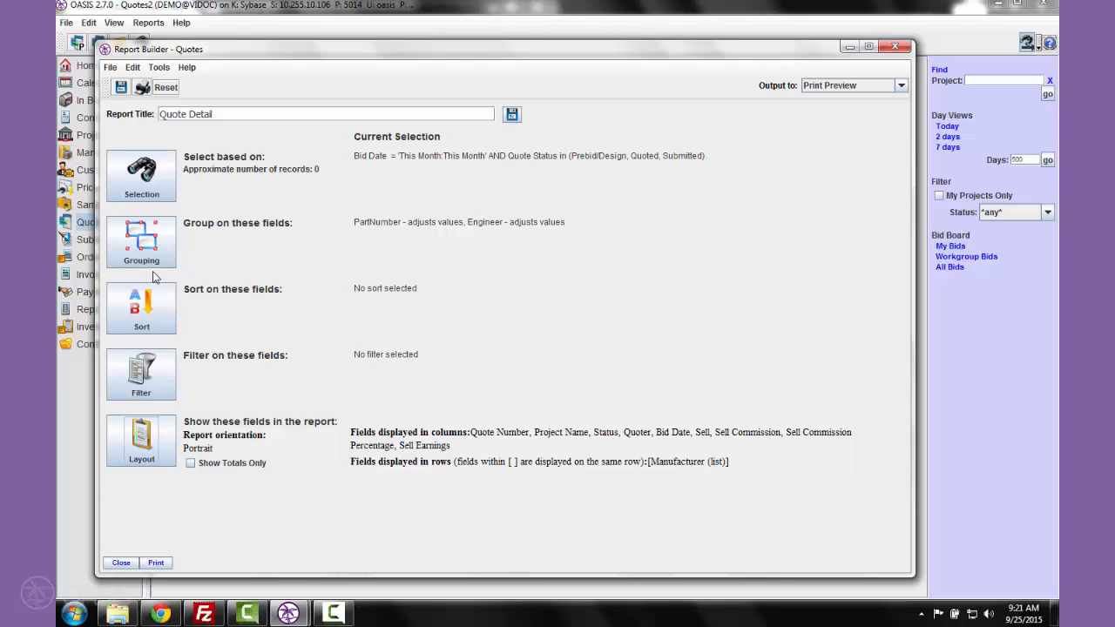
# Replace the PartNumber and Engineer groupings with Manufacturer (list), keeping Adjust Value enabled, and accept the grouping.
pyautogui.click(157, 244)
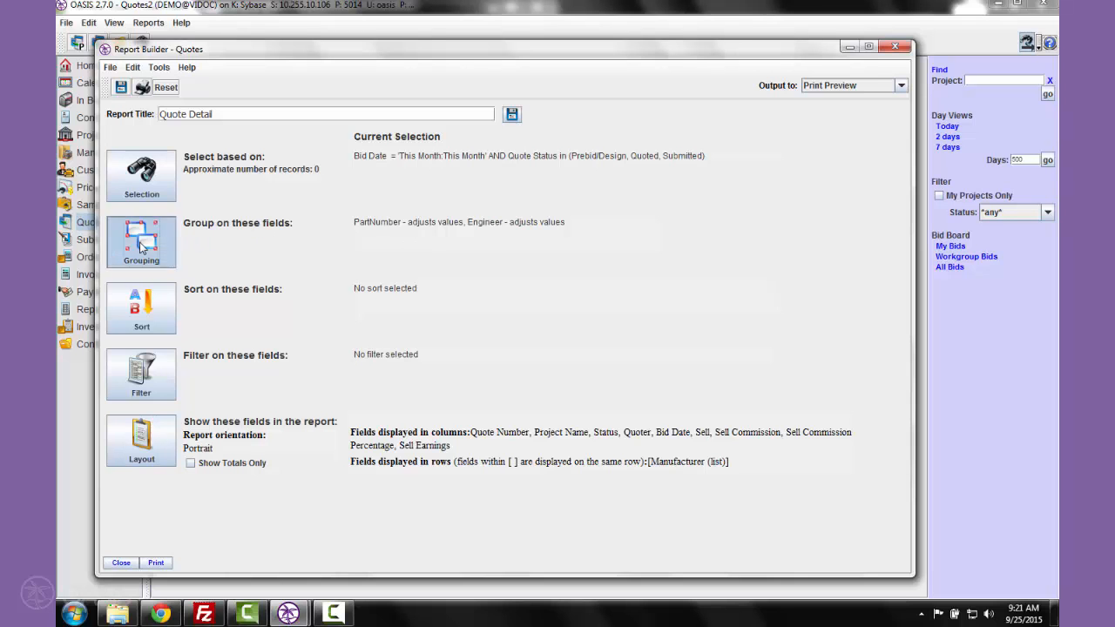
pyautogui.click(305, 166)
pyautogui.click(386, 300)
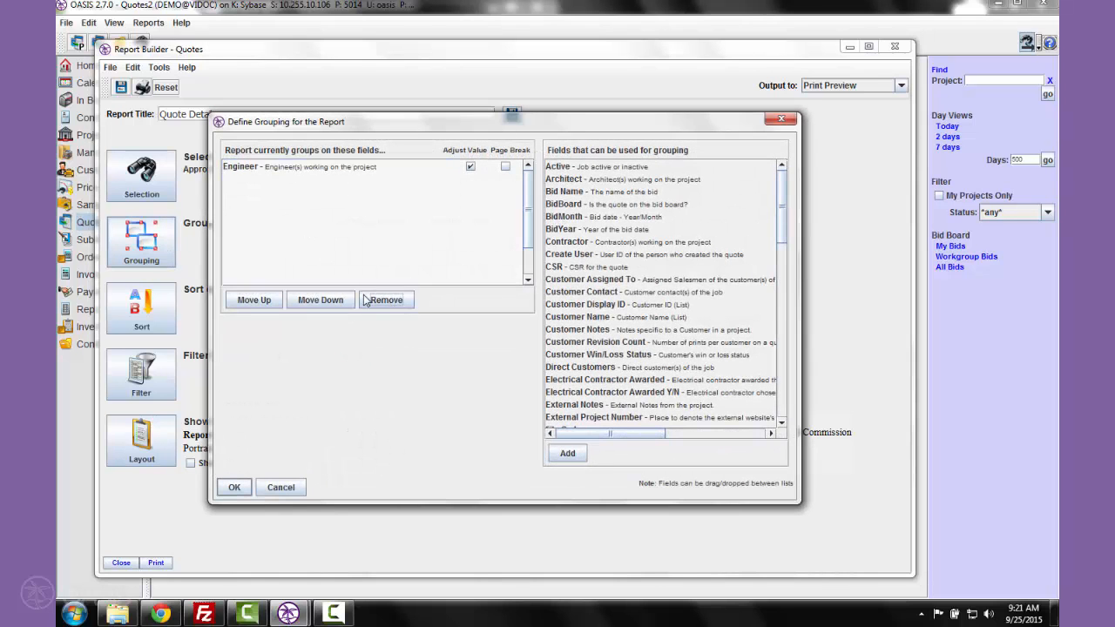
pyautogui.click(331, 167)
pyautogui.click(386, 299)
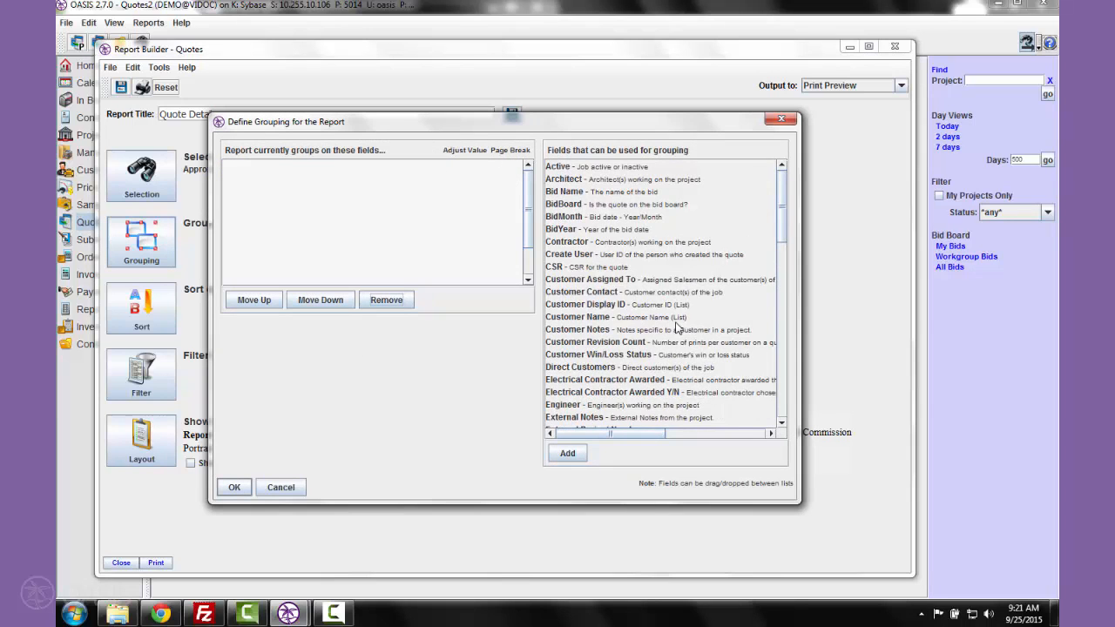
pyautogui.scroll(-8, 669, 324)
pyautogui.scroll(1, 636, 310)
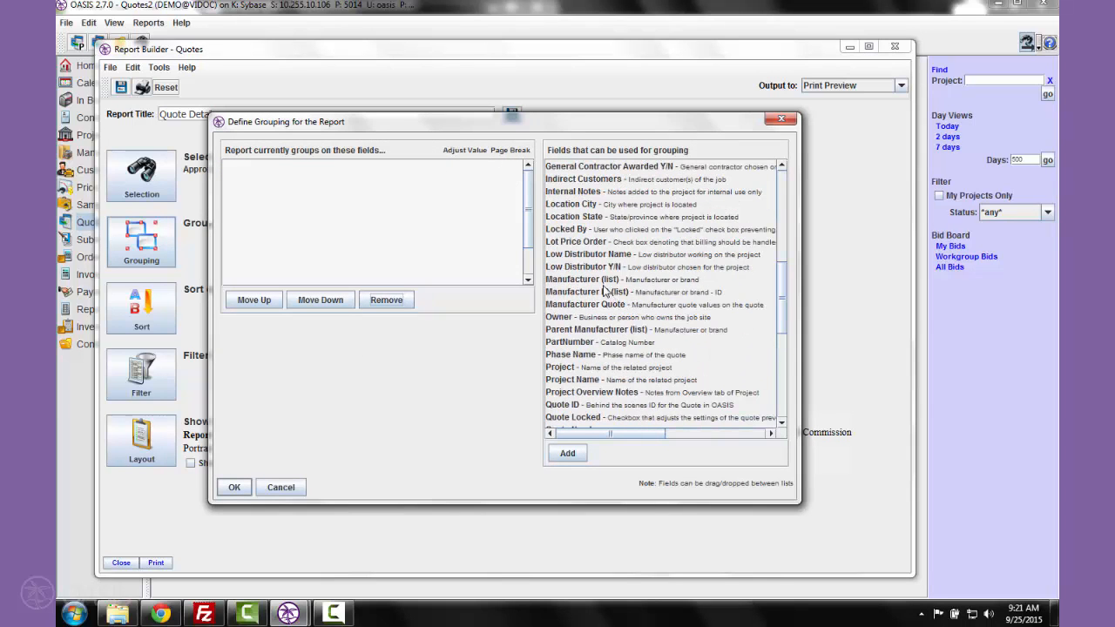
pyautogui.moveTo(606, 281); pyautogui.dragTo(357, 242)
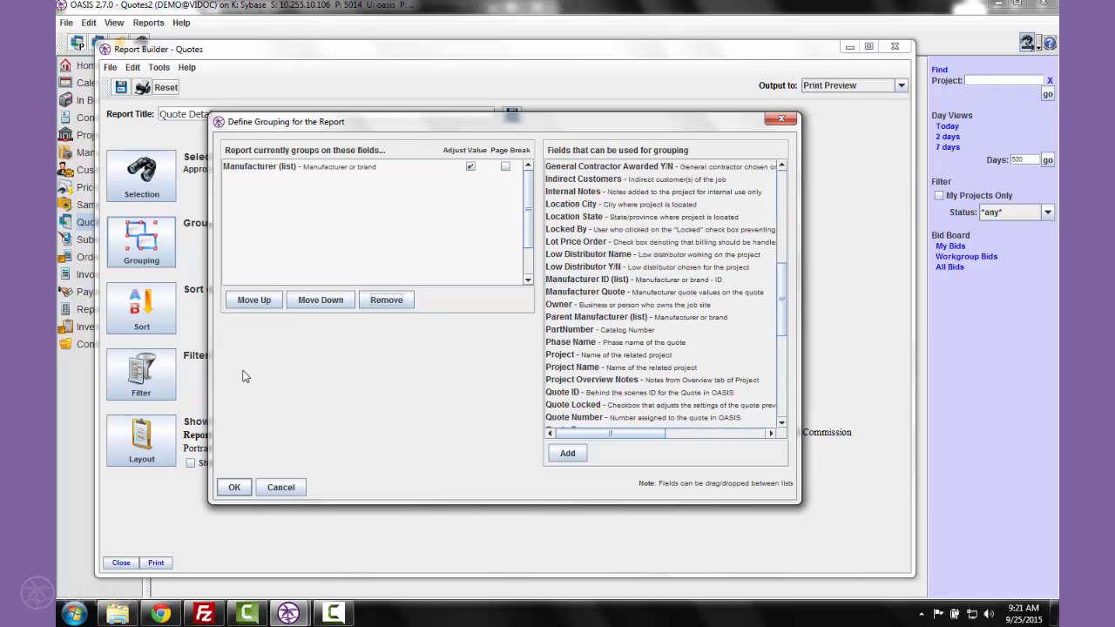
pyautogui.click(234, 488)
# Set the start of the Bid Date range to This Year and accept the quote selection criteria.
pyautogui.click(126, 181)
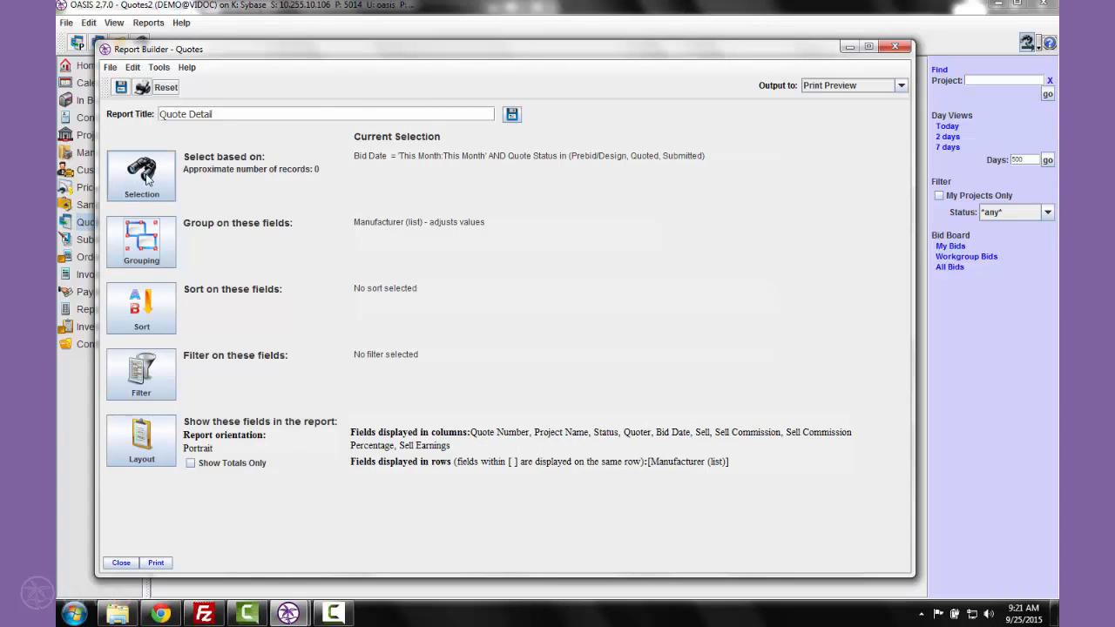
pyautogui.click(505, 295)
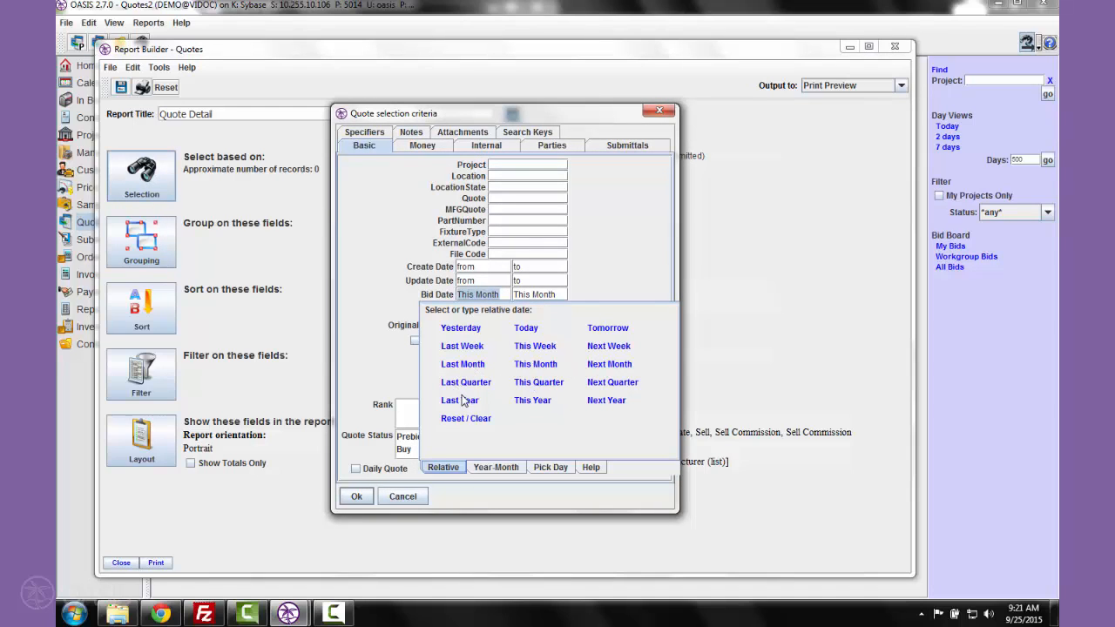
pyautogui.click(541, 403)
pyautogui.click(362, 502)
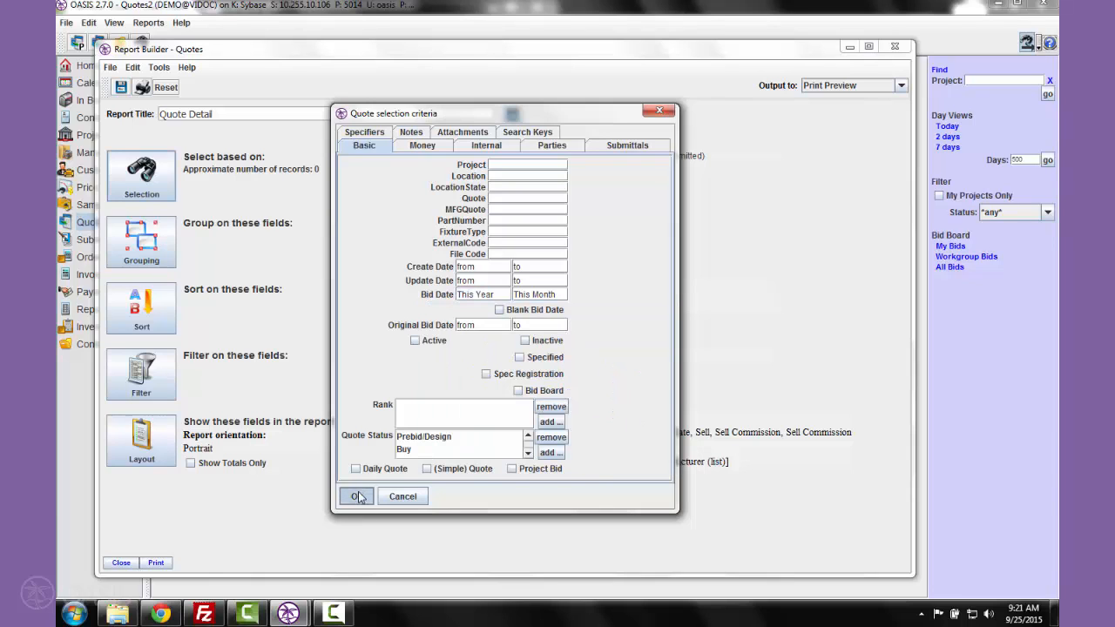
# Clear the Bid Date range from the quote selection criteria and accept the selection.
pyautogui.click(138, 189)
pyautogui.click(498, 295)
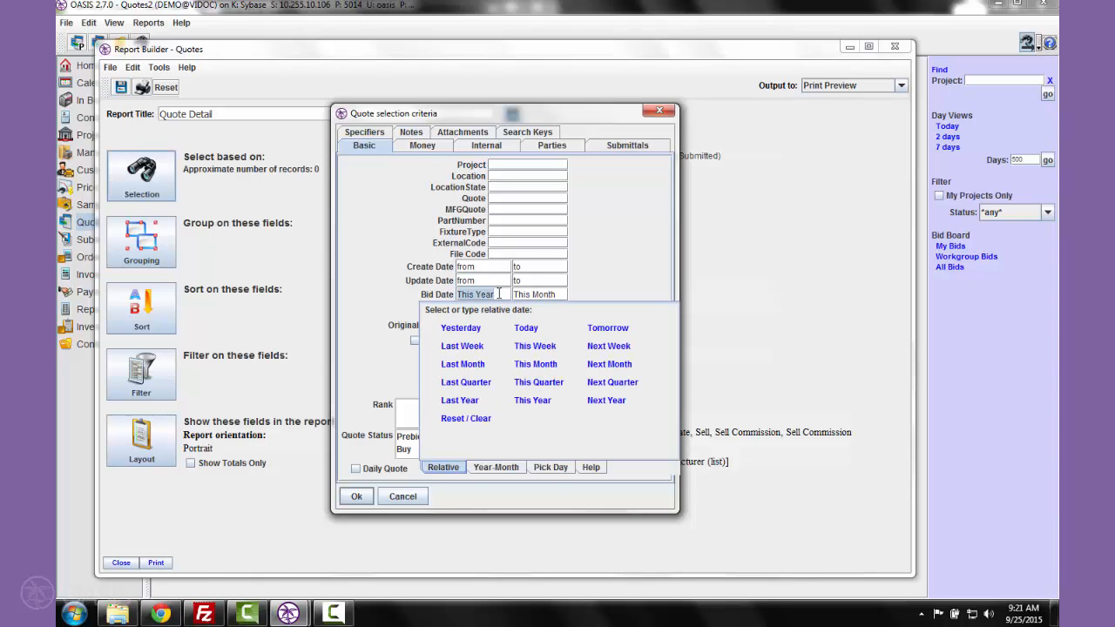
pyautogui.click(471, 419)
pyautogui.click(355, 498)
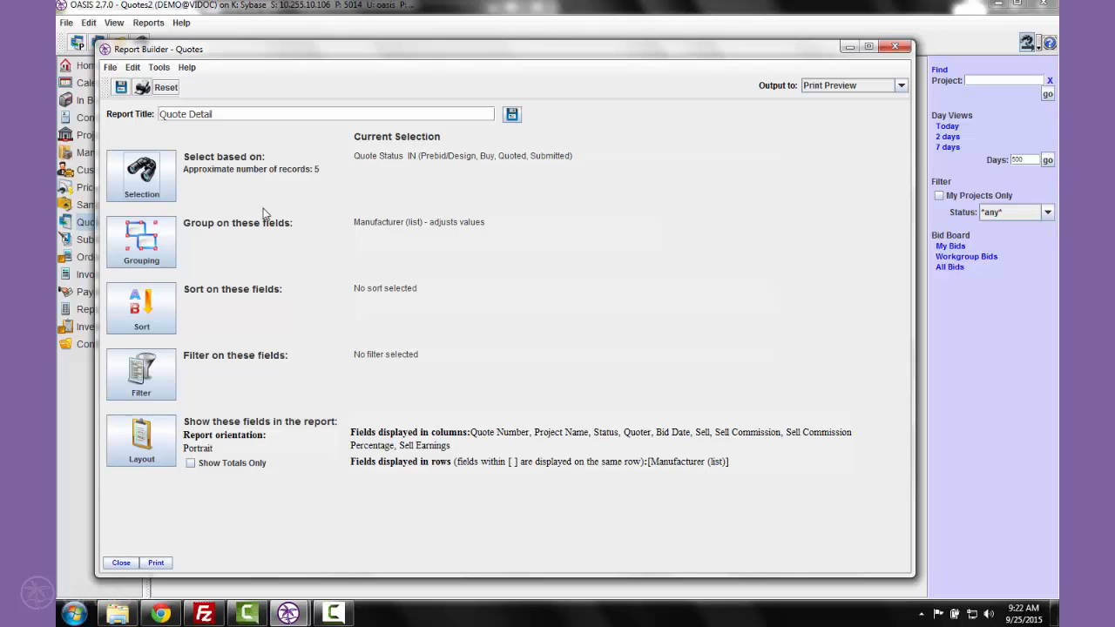
# Enable Show Totals Only, preview the Quote Detail report grouped by manufacturer, and close the preview.
pyautogui.click(190, 463)
pyautogui.click(140, 89)
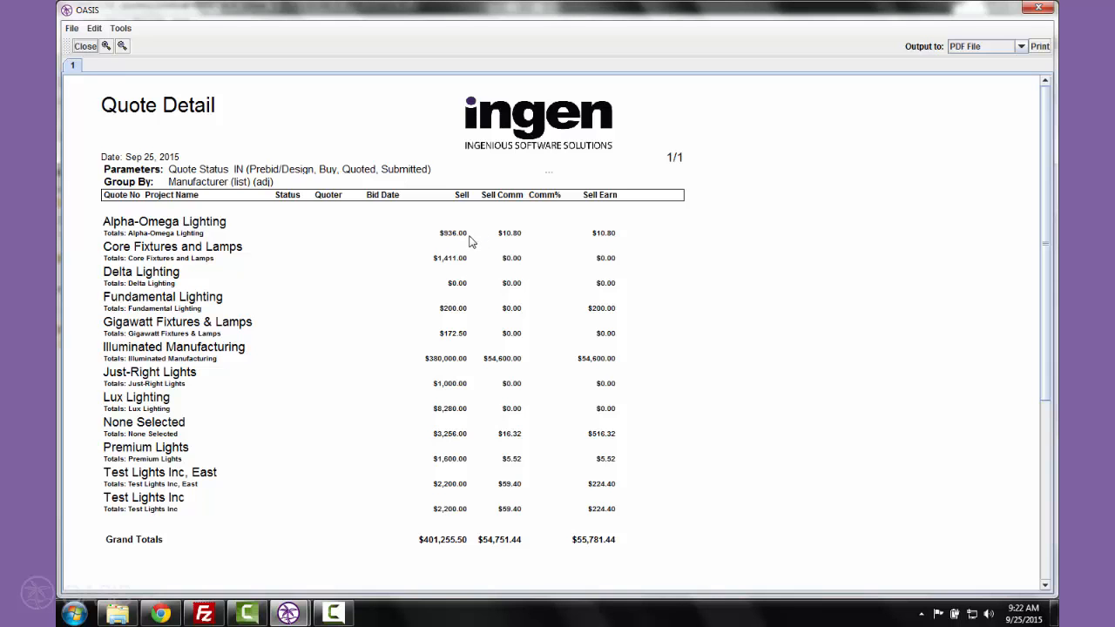
pyautogui.click(84, 45)
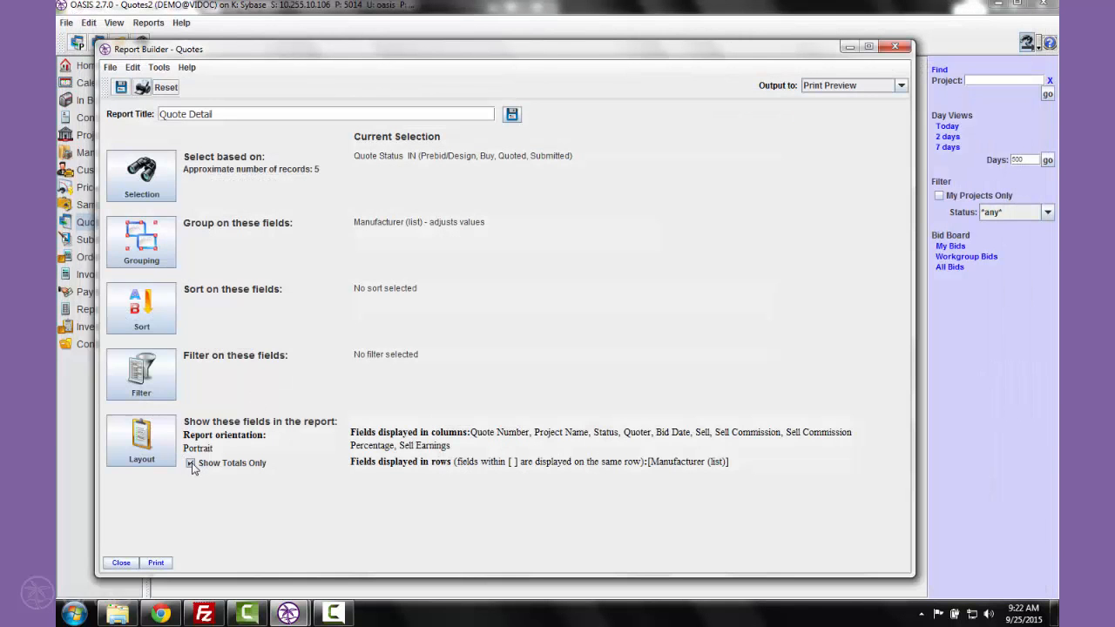
# Disable Show Totals Only, preview the report with its individual quote lines, and close the preview.
pyautogui.click(191, 464)
pyautogui.click(142, 87)
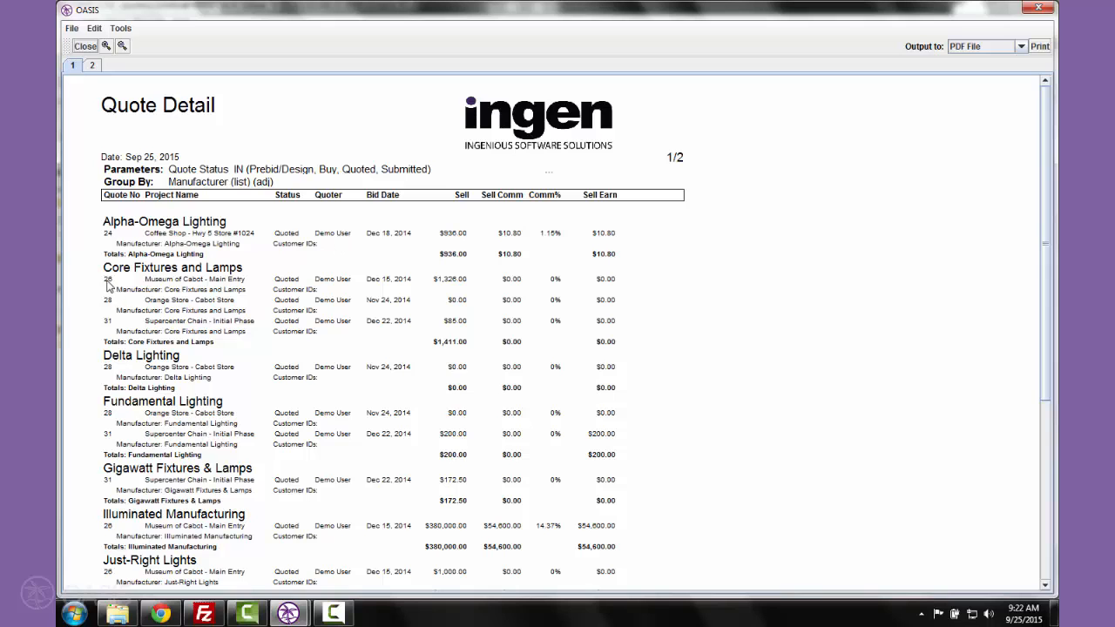
pyautogui.click(84, 46)
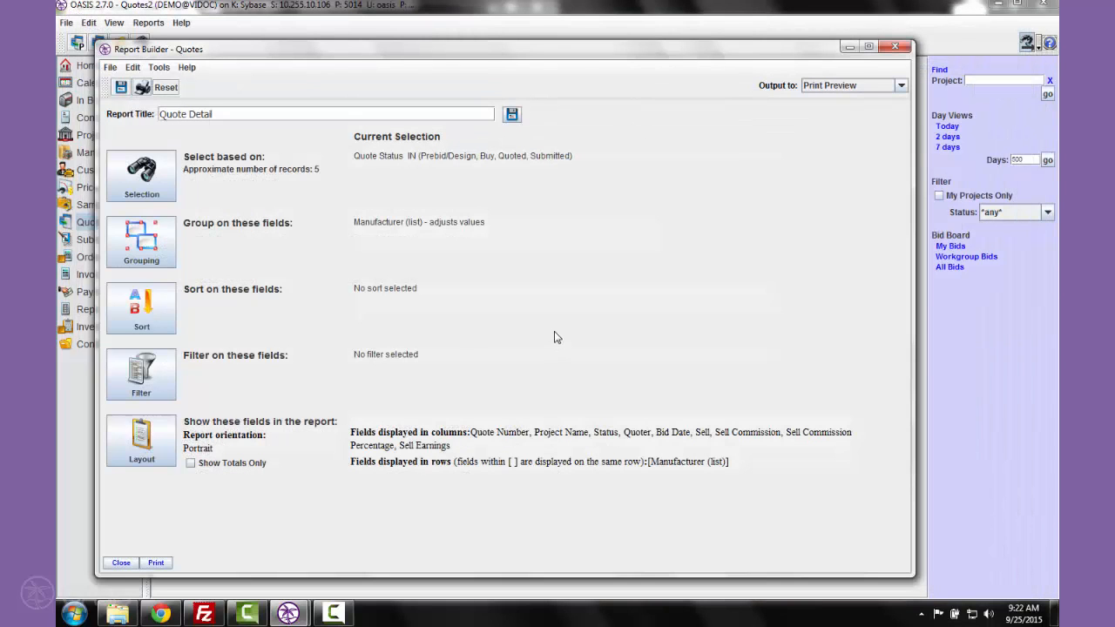